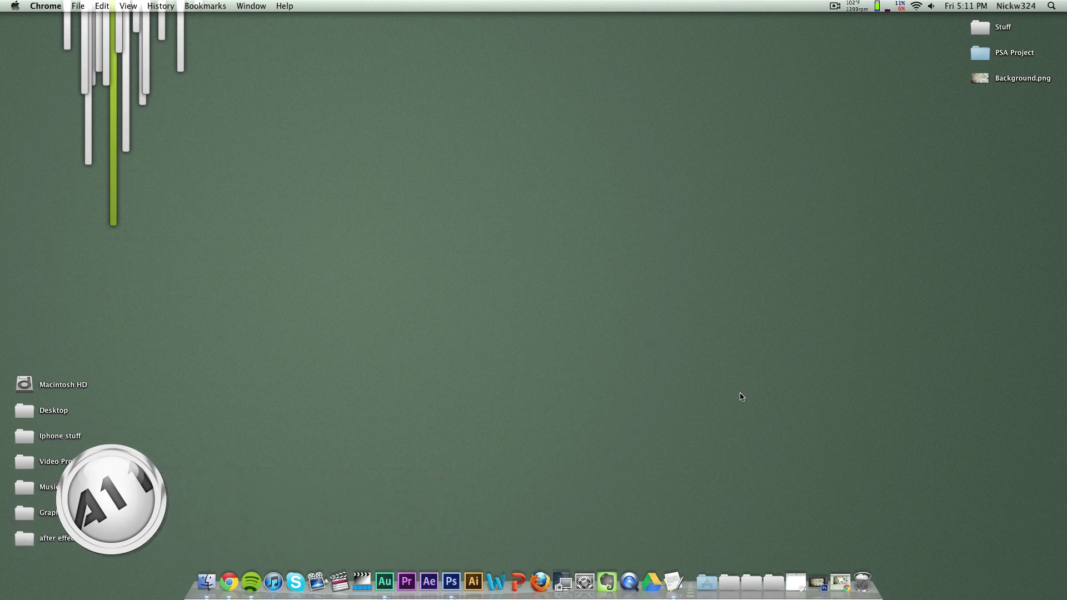
Restore the Chrome window showing the 'Energy Sphere In The Sky' artwork page.
click(841, 578)
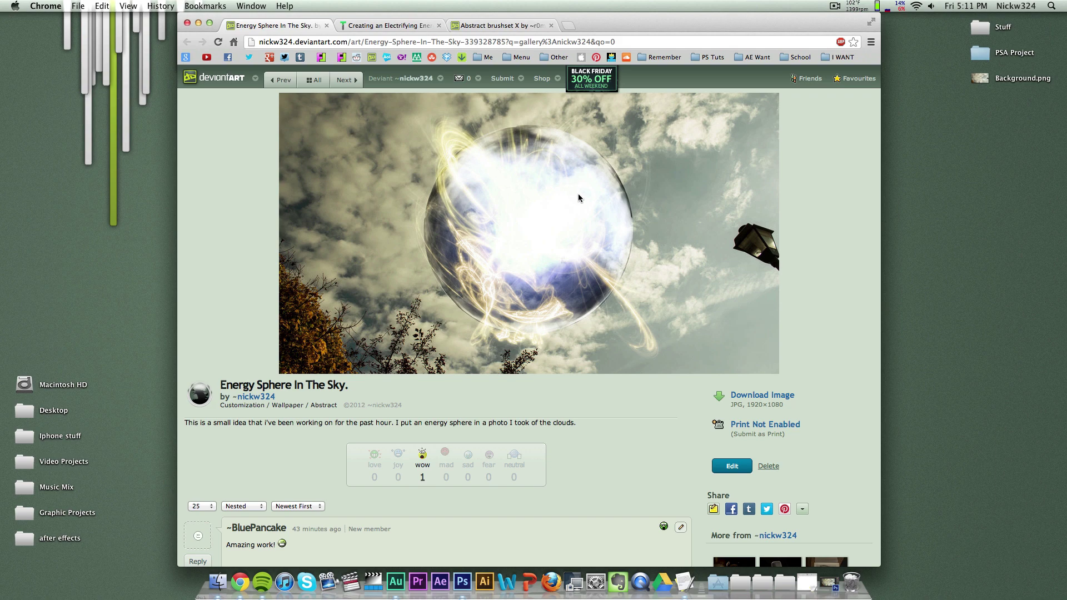
Read through the energy ball tutorial and the Abstract brushset X pages in Chrome.
click(357, 27)
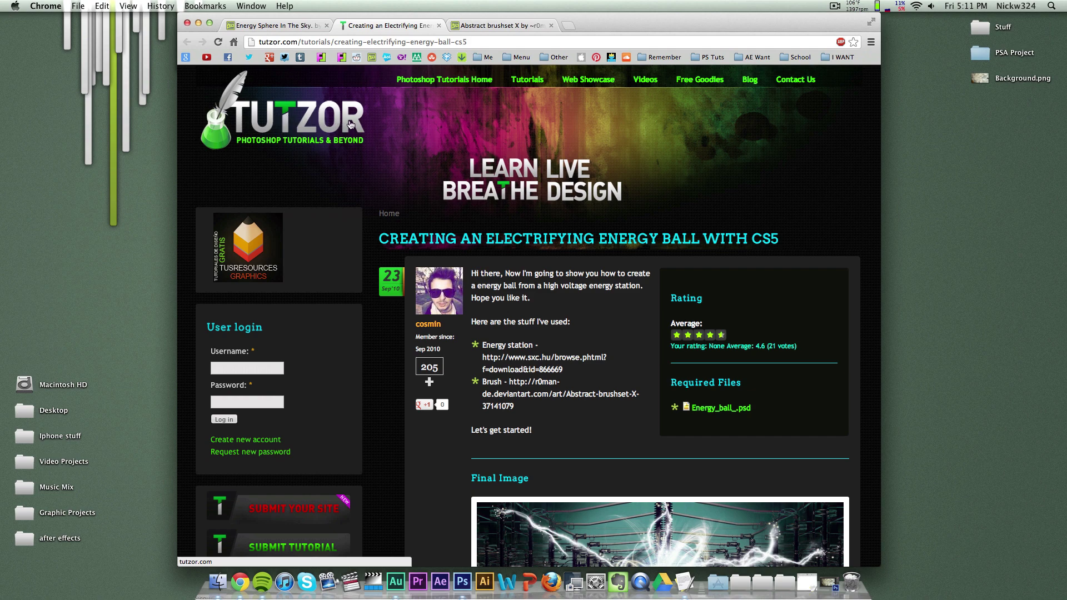
scroll(450, 161, down, 5)
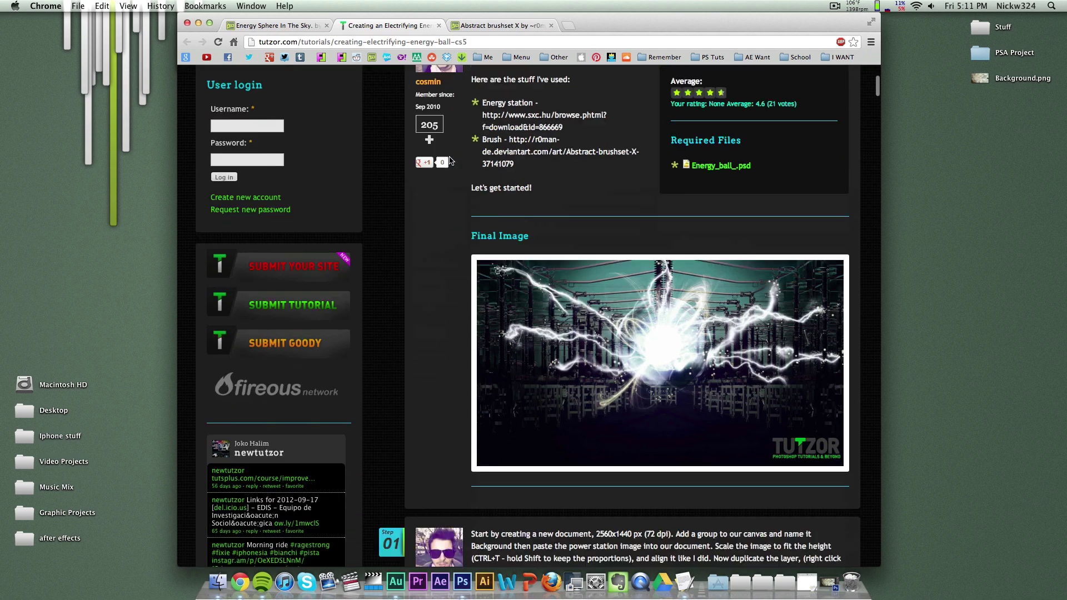
scroll(450, 161, down, 1)
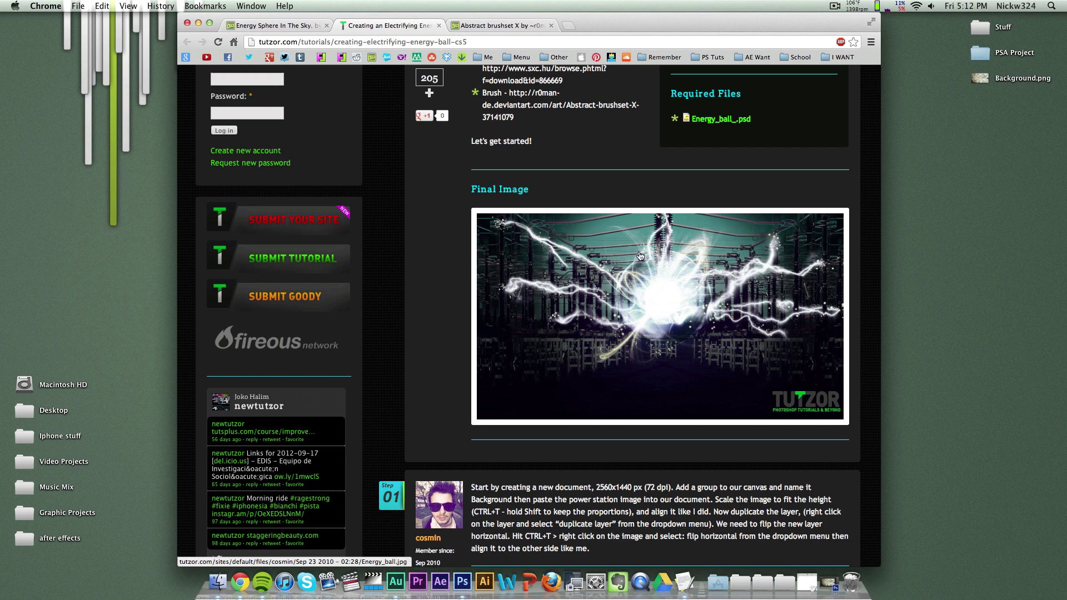
key(ctrl+shift+Tab)
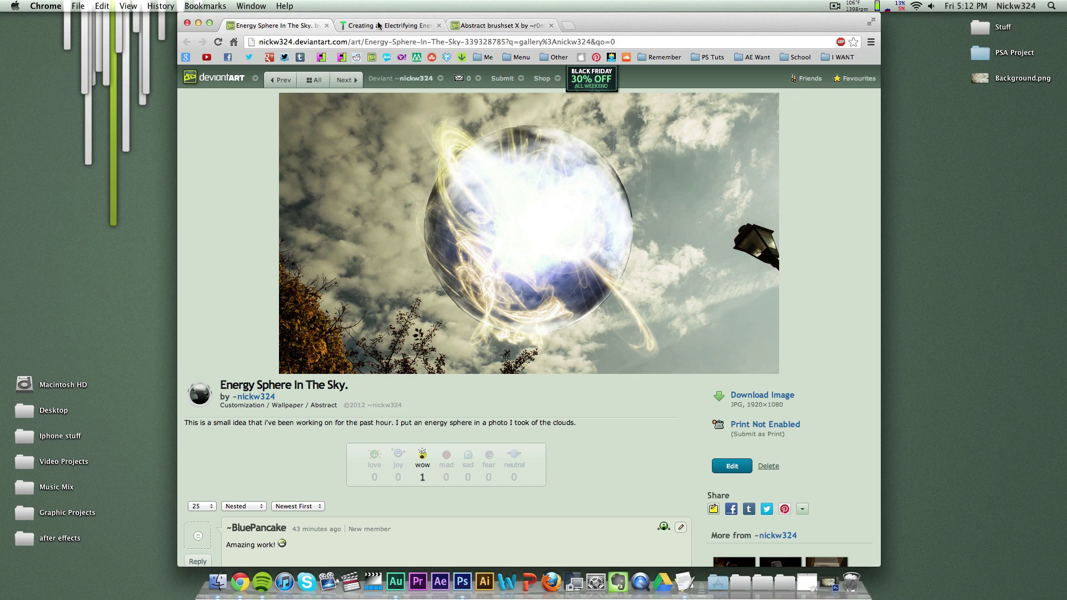
click(483, 26)
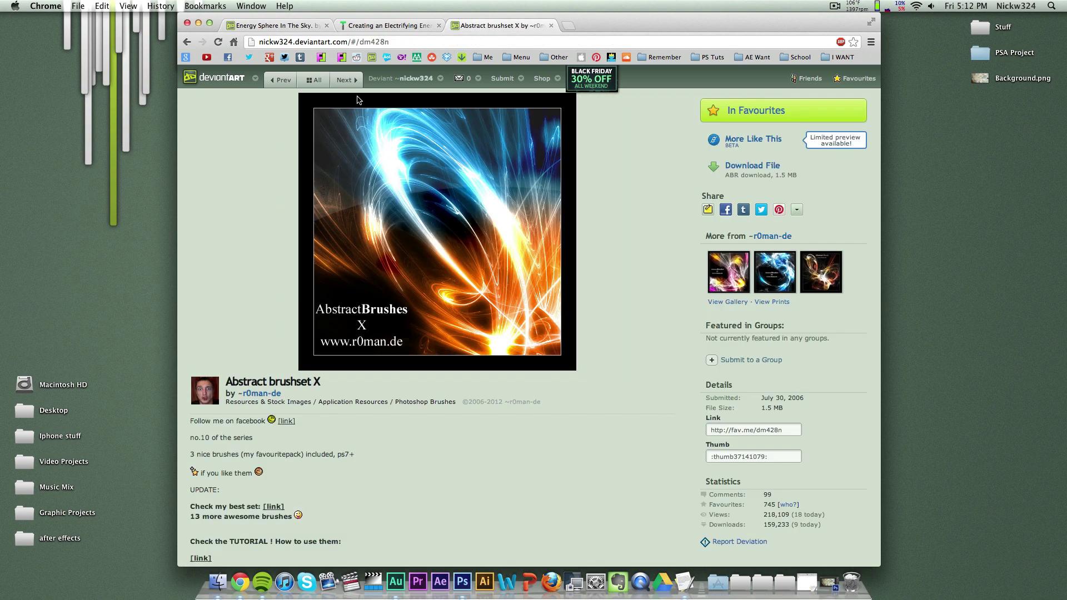
click(358, 25)
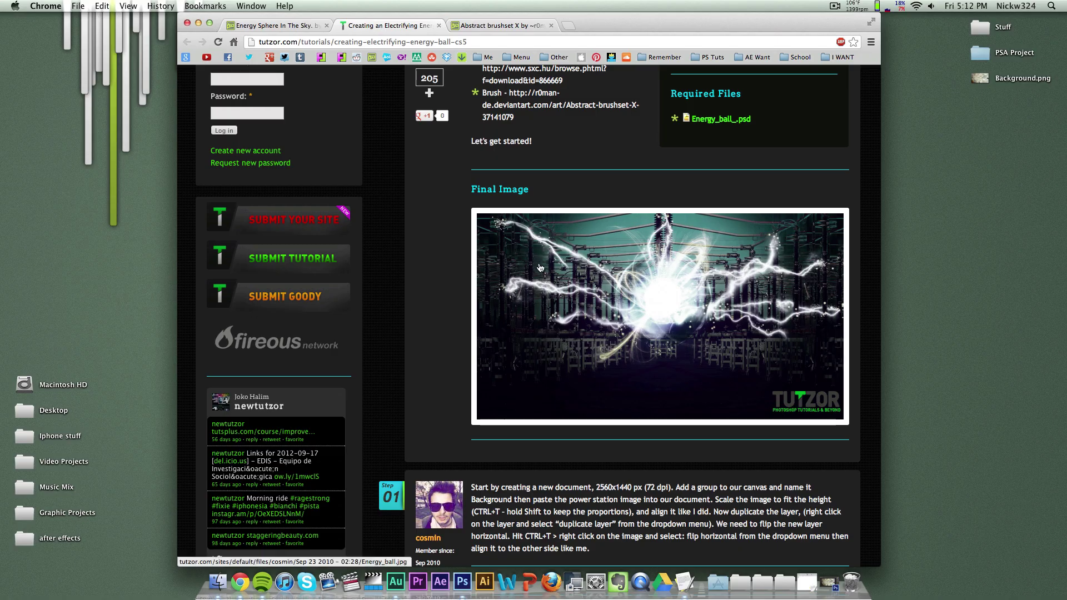
scroll(543, 274, up, 5)
scroll(555, 275, down, 20)
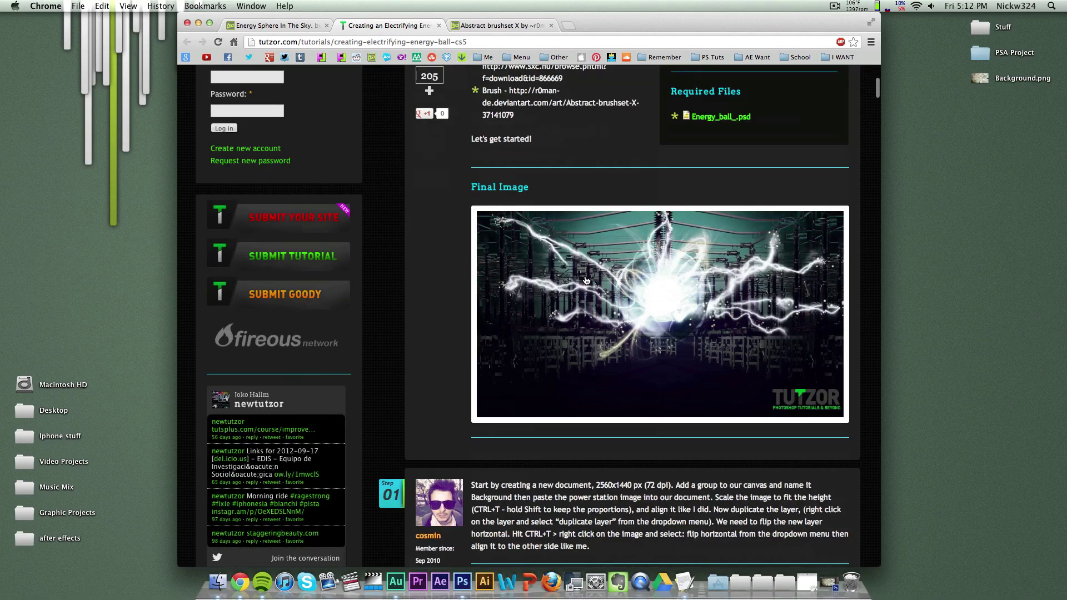
scroll(585, 278, down, 8)
scroll(584, 275, up, 12)
scroll(585, 274, up, 15)
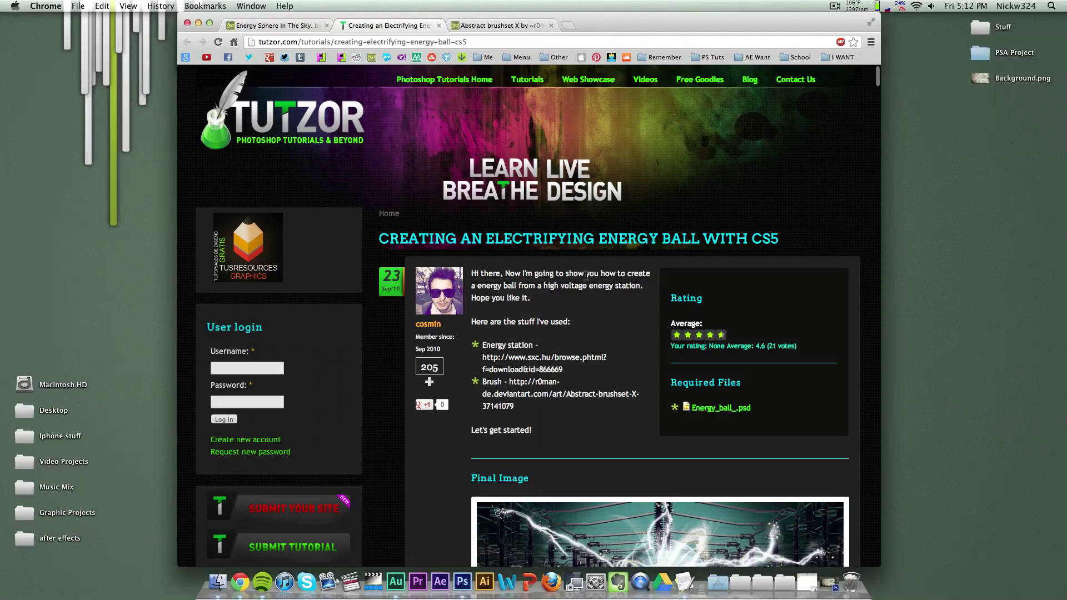
Minimize Chrome from the artwork page and bring up Background.png in Photoshop.
click(246, 28)
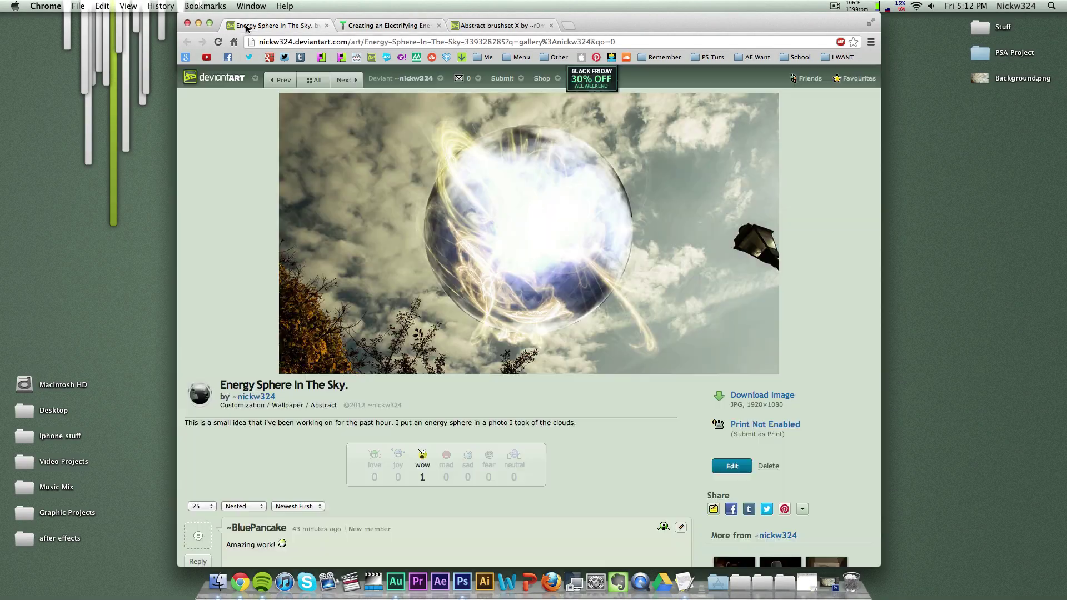
click(199, 24)
click(820, 583)
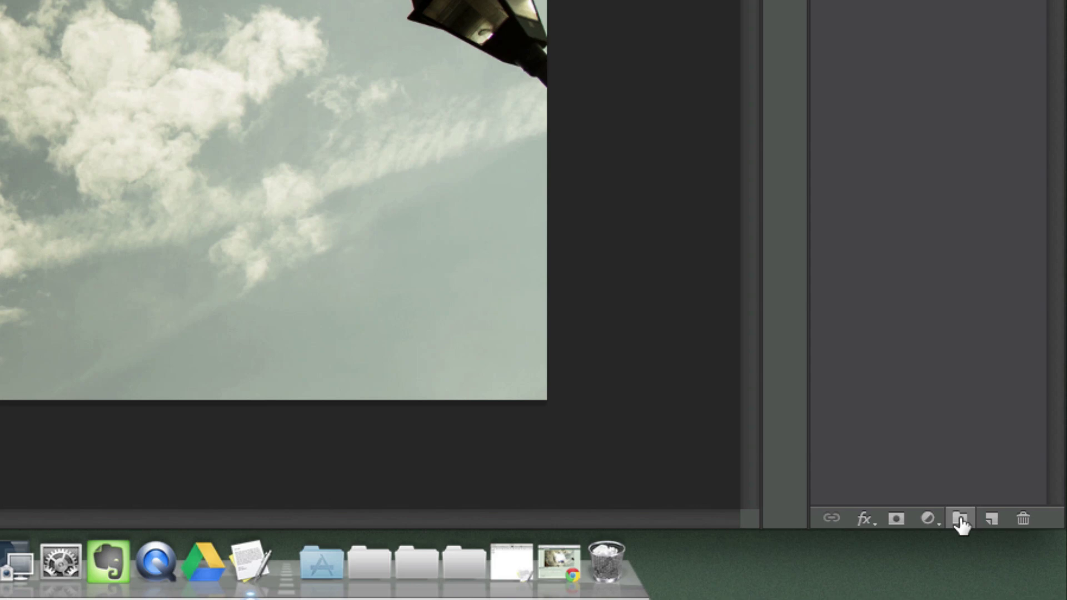
Create Group 1 containing a new empty Layer 1.
click(961, 520)
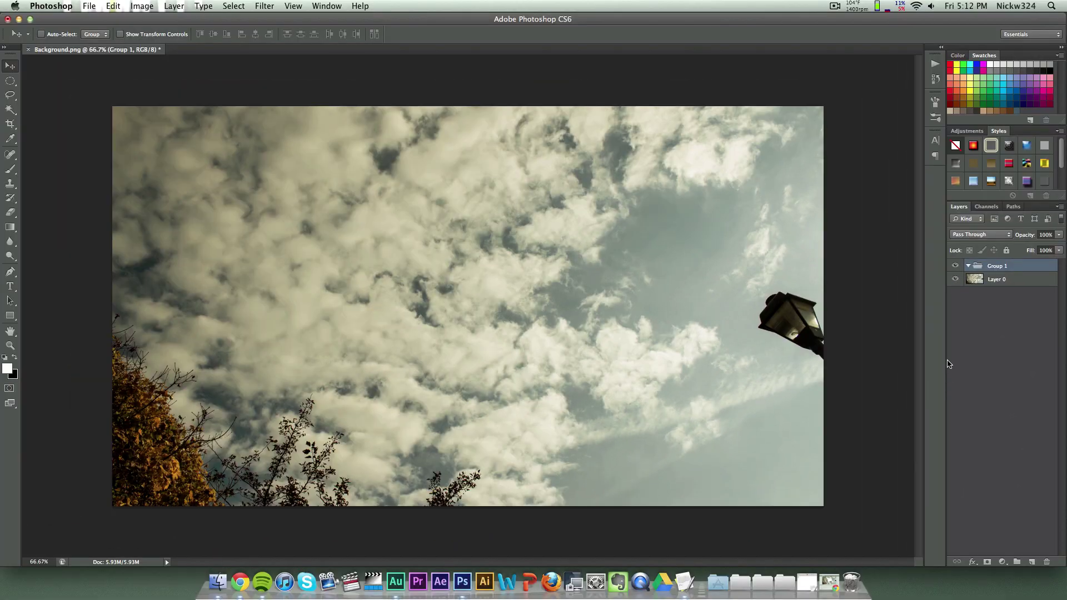
click(1018, 562)
key(super+z)
click(1030, 563)
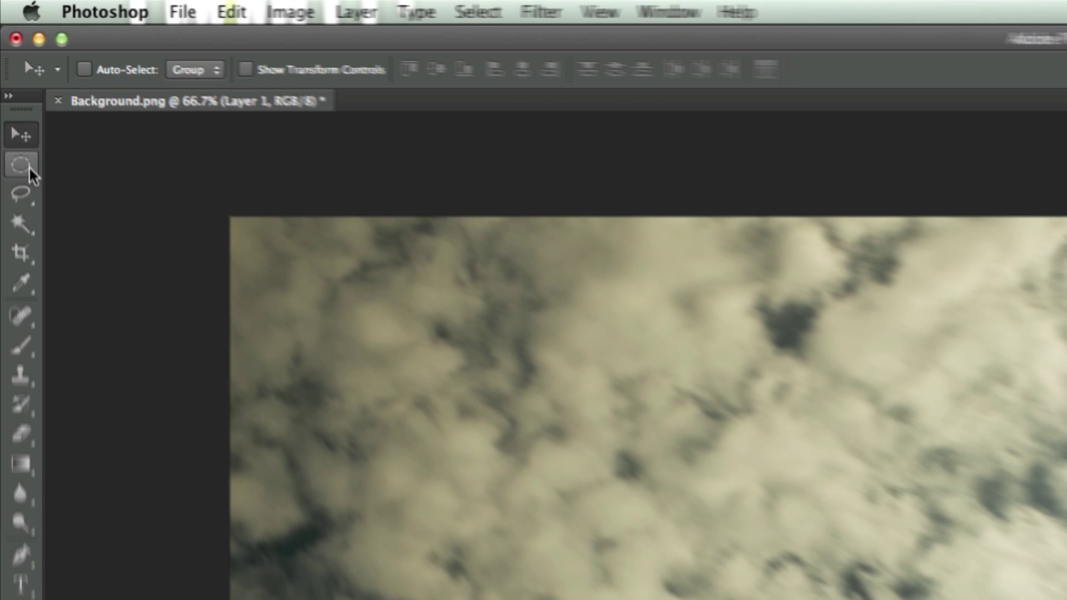
Draw a circular Elliptical Marquee selection over the middle of the sky.
click(13, 82)
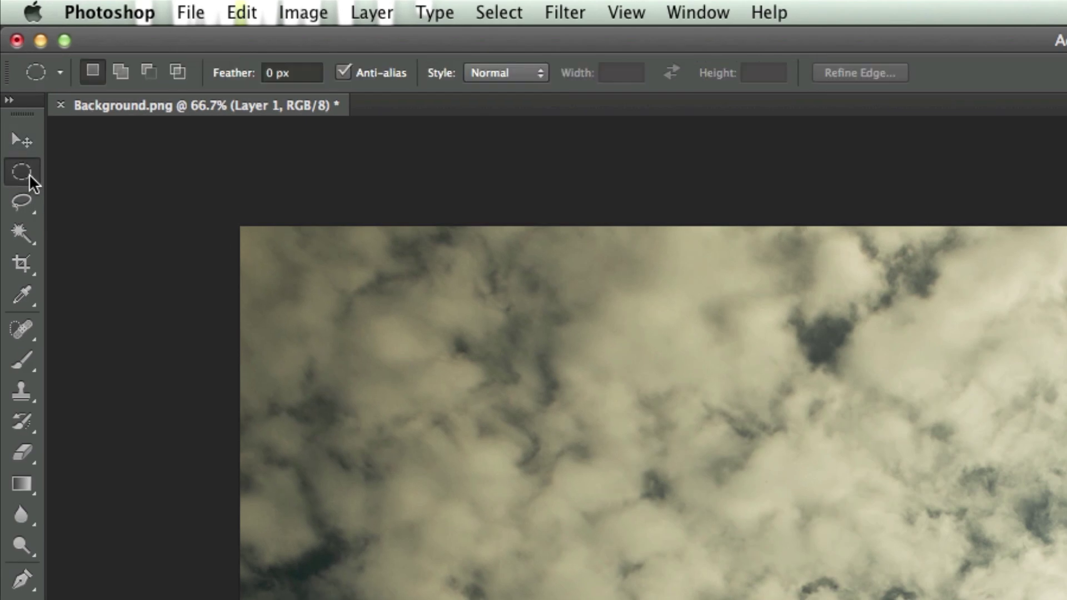
click(59, 187)
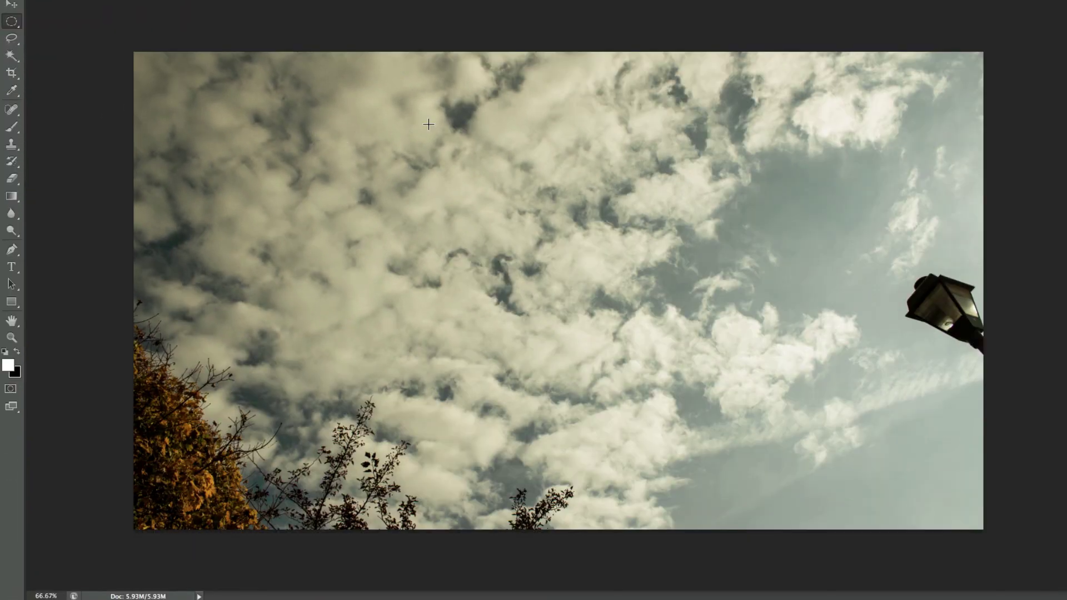
drag(428, 124, 736, 545)
key(space)
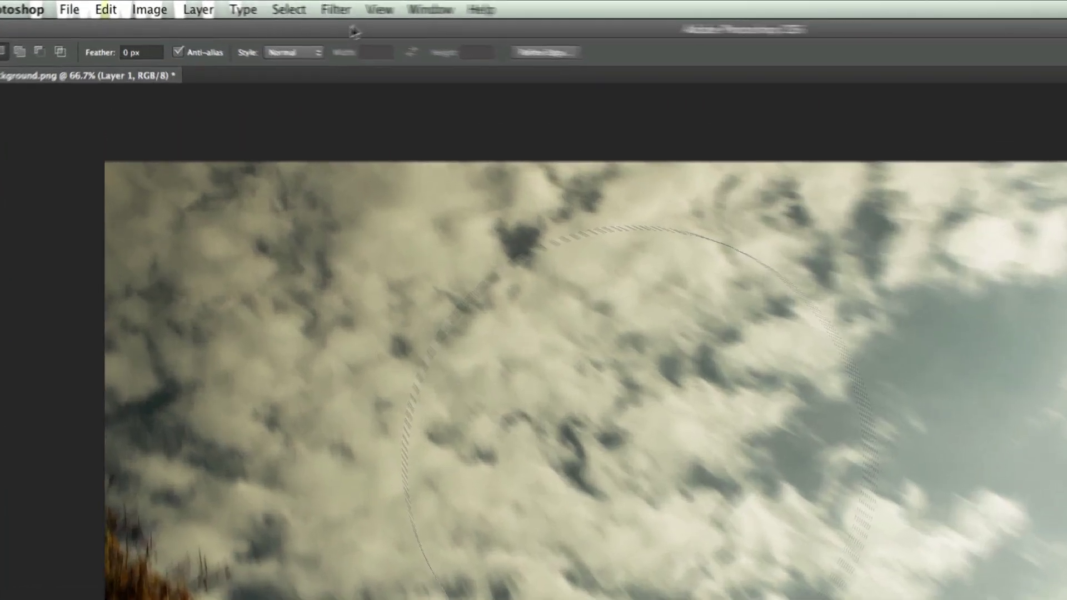
Fill the circle with grey clouds using Filter > Render > Clouds.
click(265, 6)
mouse_move(273, 177)
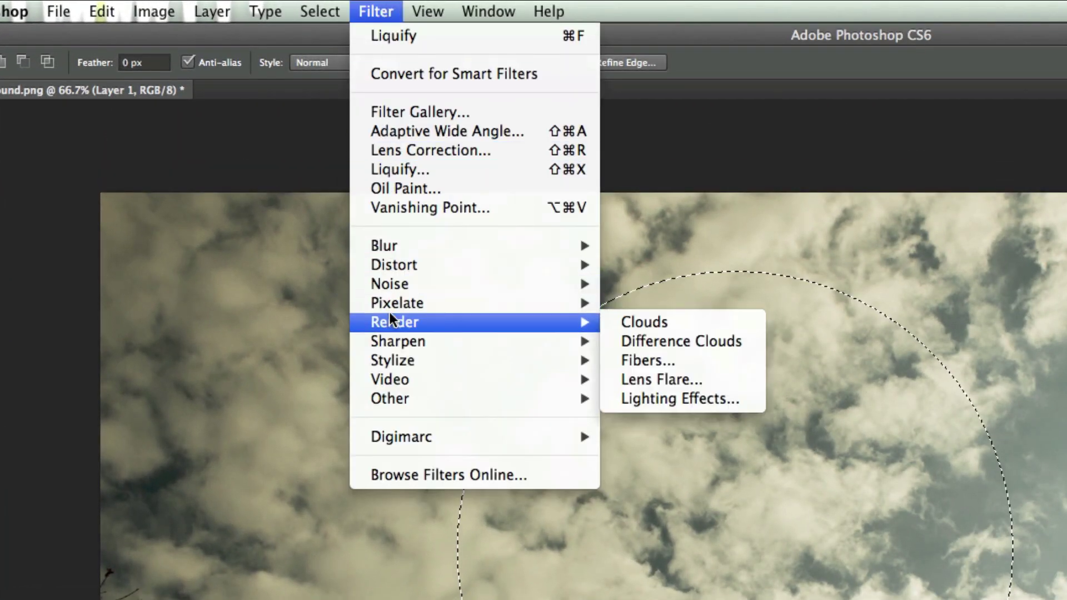
click(637, 322)
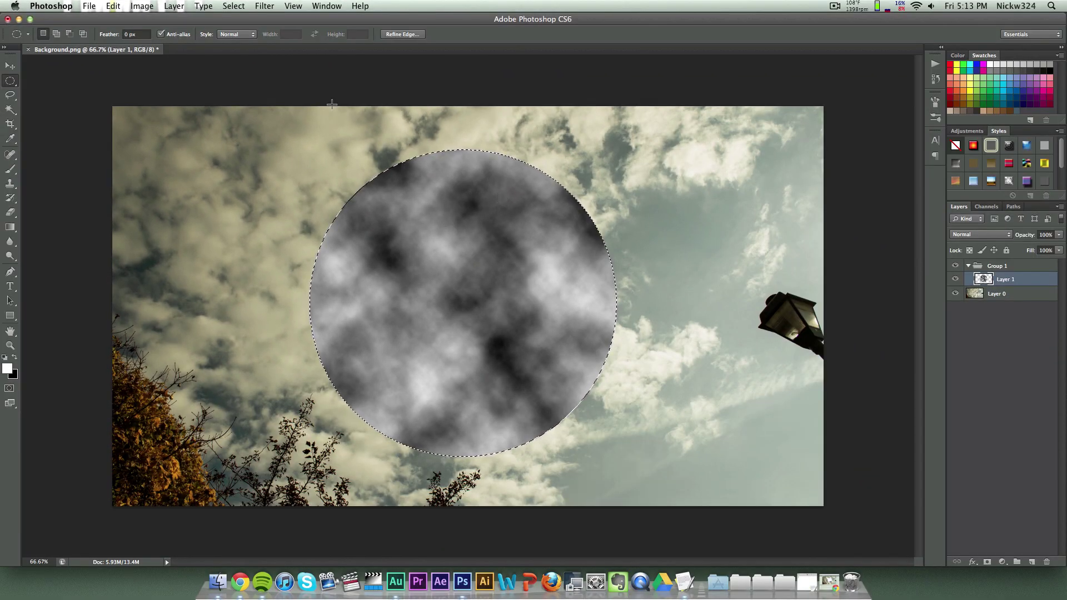
click(265, 5)
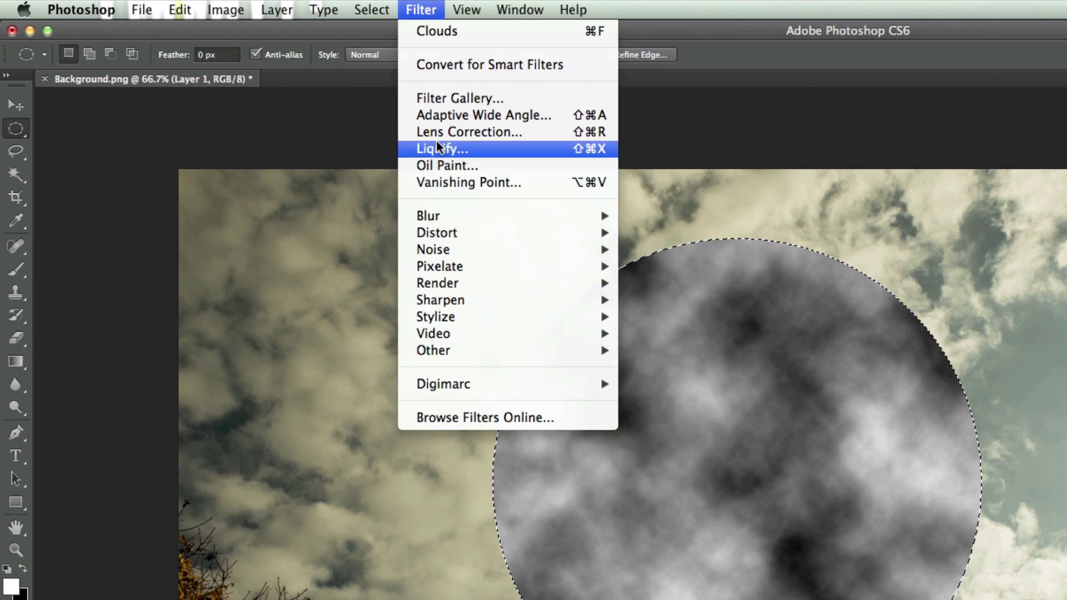
click(436, 148)
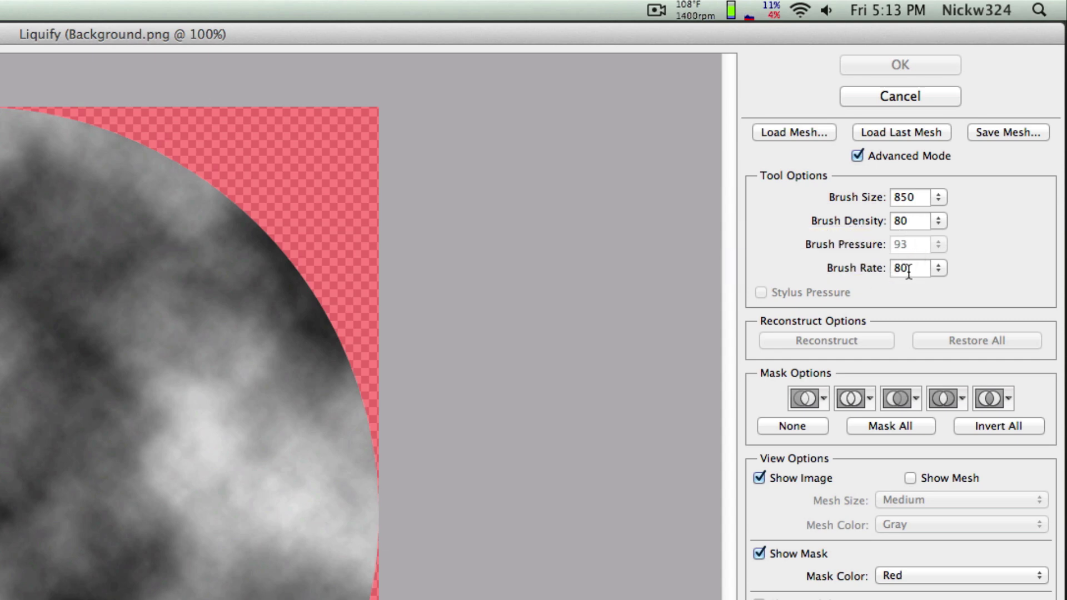
Bloat the cloud circle in Liquify with an 850 brush and apply the warp.
click(857, 156)
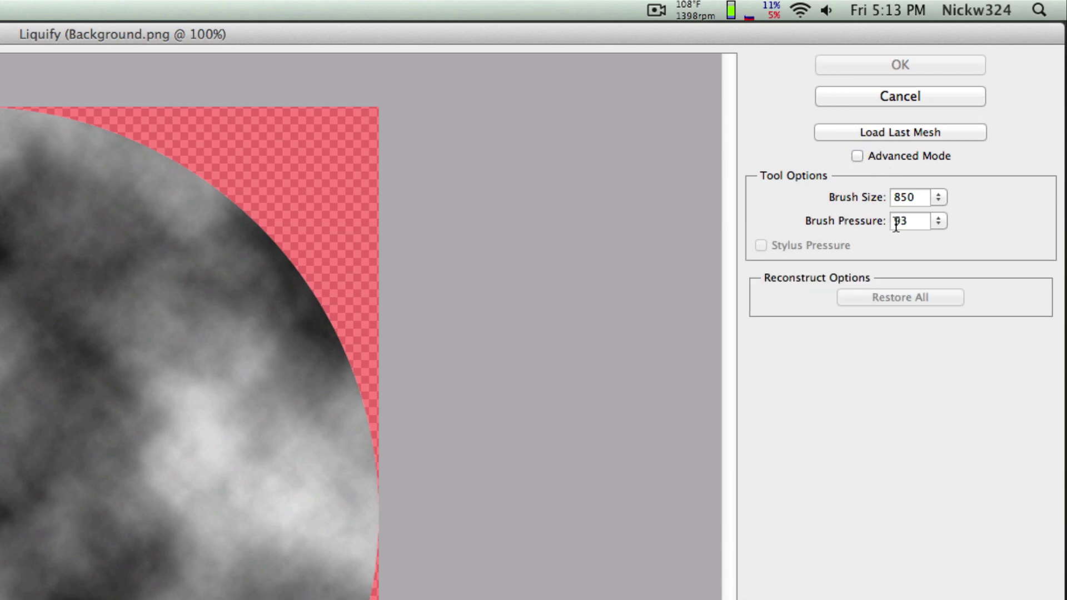
click(869, 156)
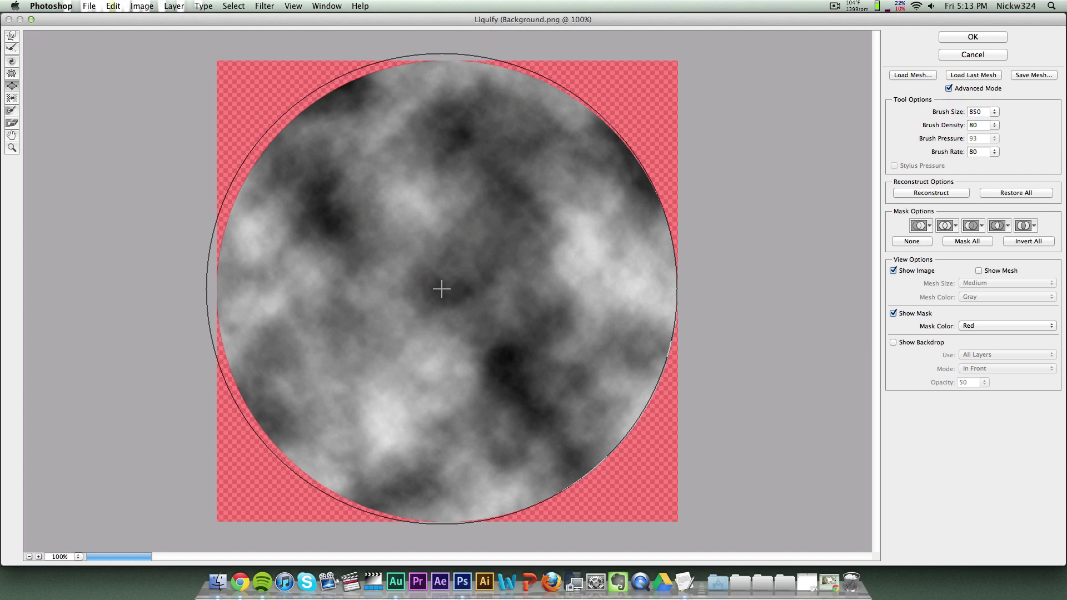
mouse_move(441, 288)
mouse_down()
mouse_move(450, 286)
mouse_move(435, 299)
mouse_move(474, 332)
mouse_move(462, 326)
mouse_up()
mouse_move(795, 562)
mouse_down()
mouse_move(812, 538)
mouse_move(841, 529)
mouse_move(842, 547)
mouse_move(811, 545)
mouse_up()
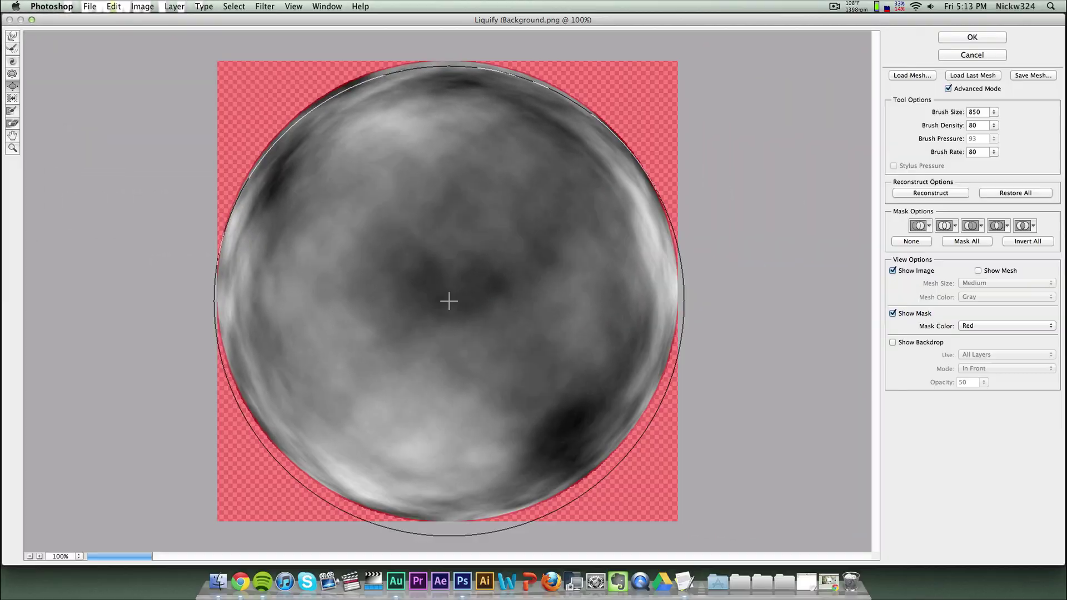
drag(448, 301, 453, 299)
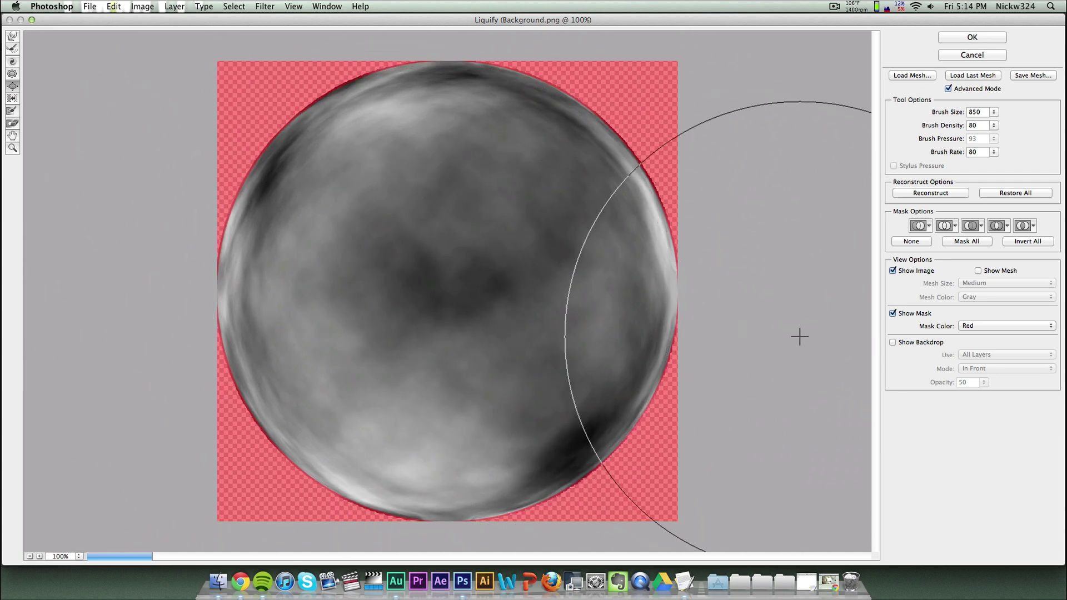
click(987, 37)
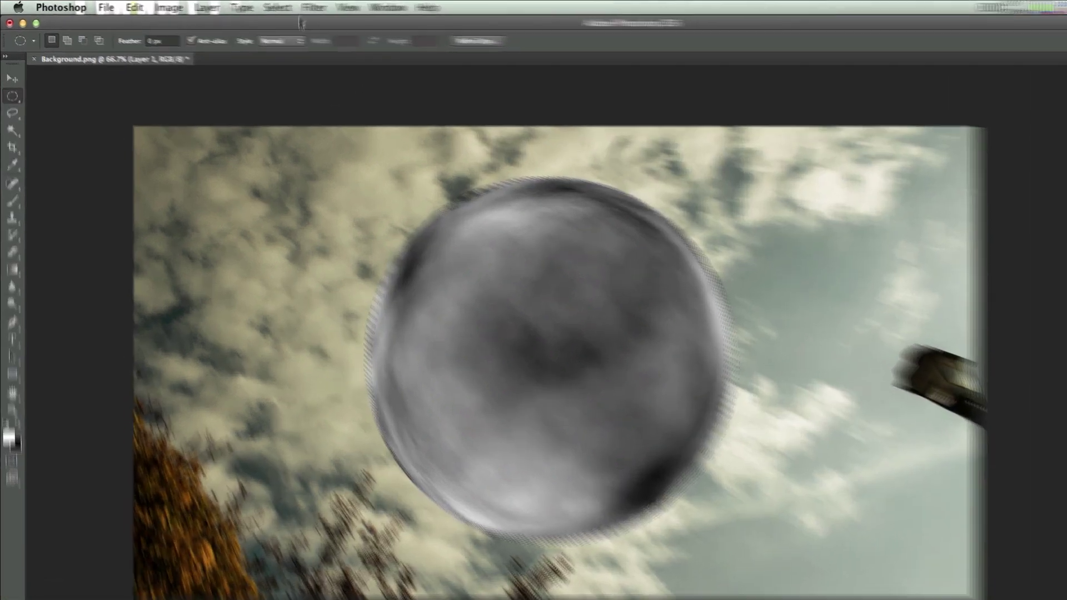
Invert the selection and duplicate Layer 1 as Layer 1 copy.
click(235, 6)
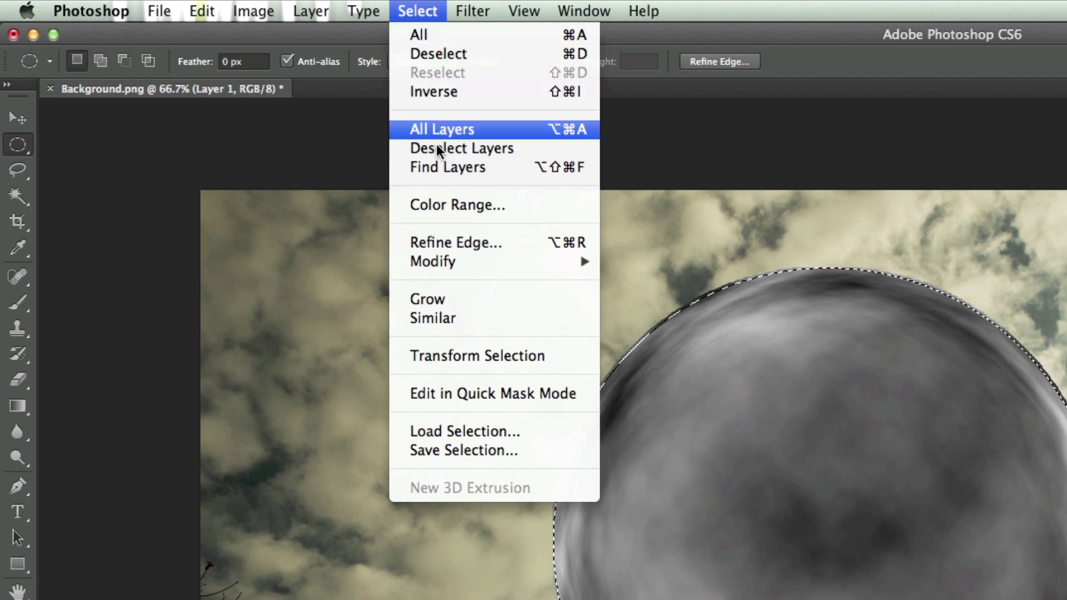
click(438, 92)
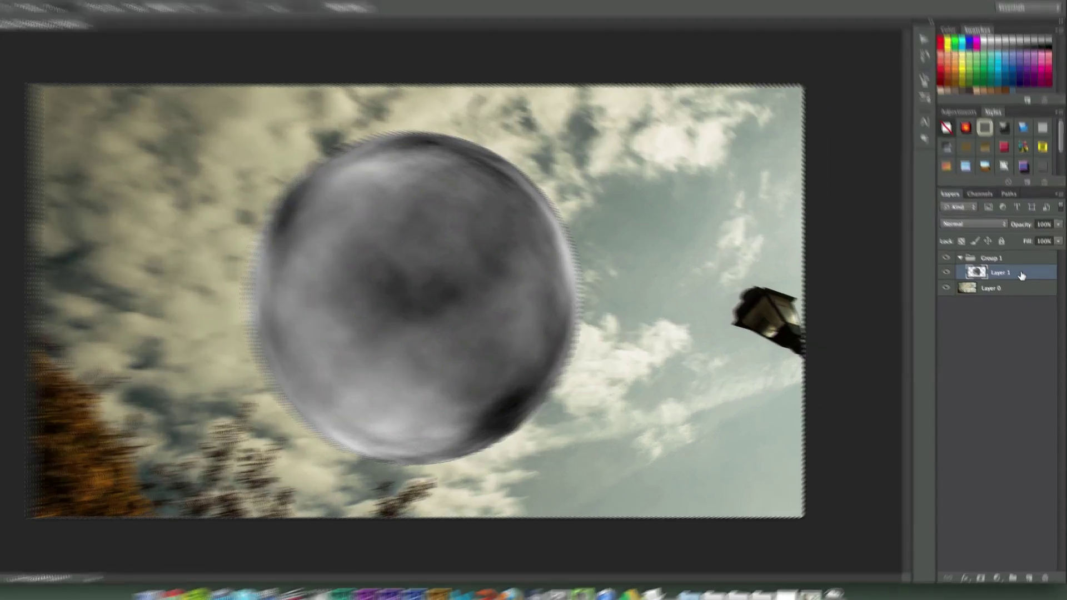
right_click(1021, 275)
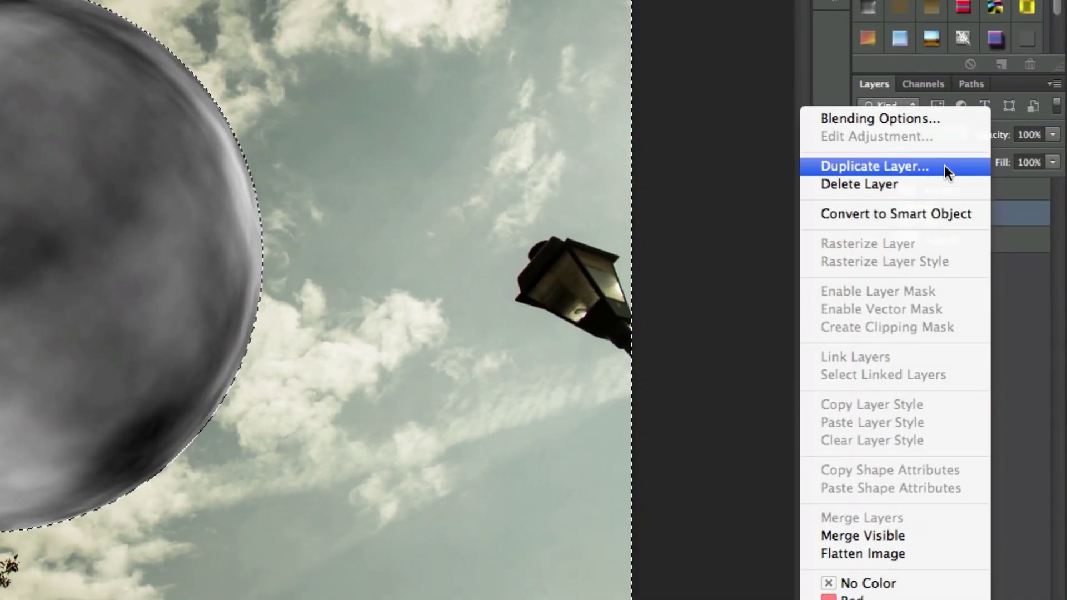
click(995, 243)
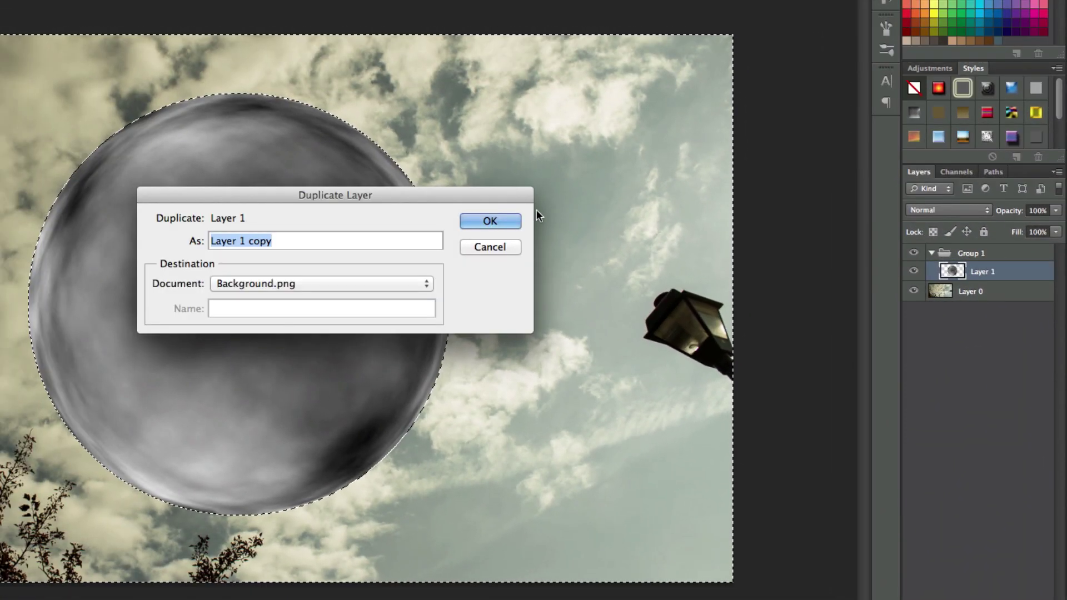
click(490, 221)
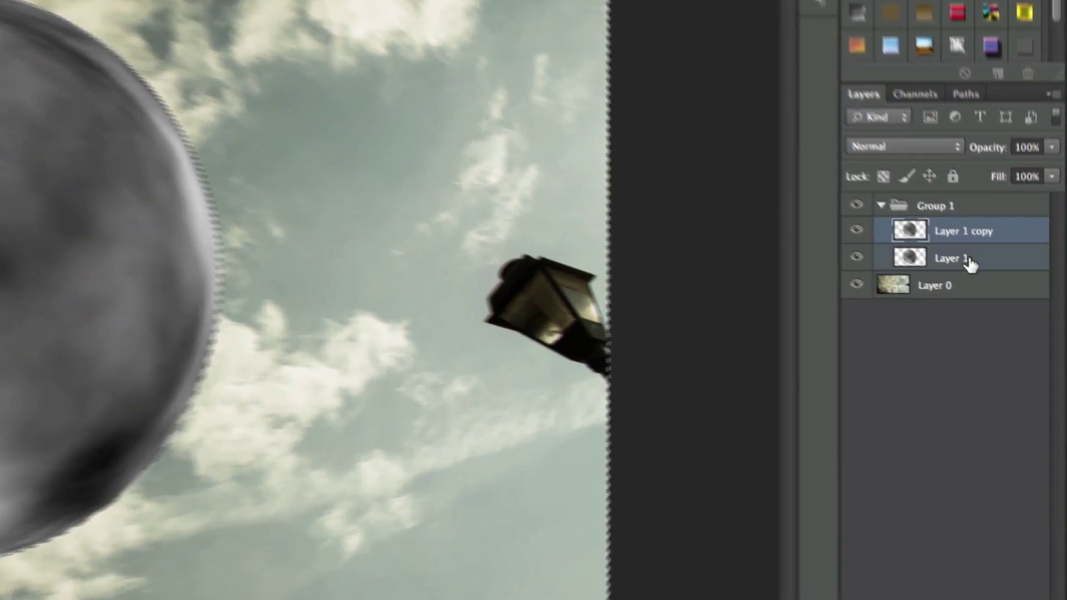
Blend Layer 1 and its copy as Hard Light, link them, and add Layer 2.
shift+click(998, 290)
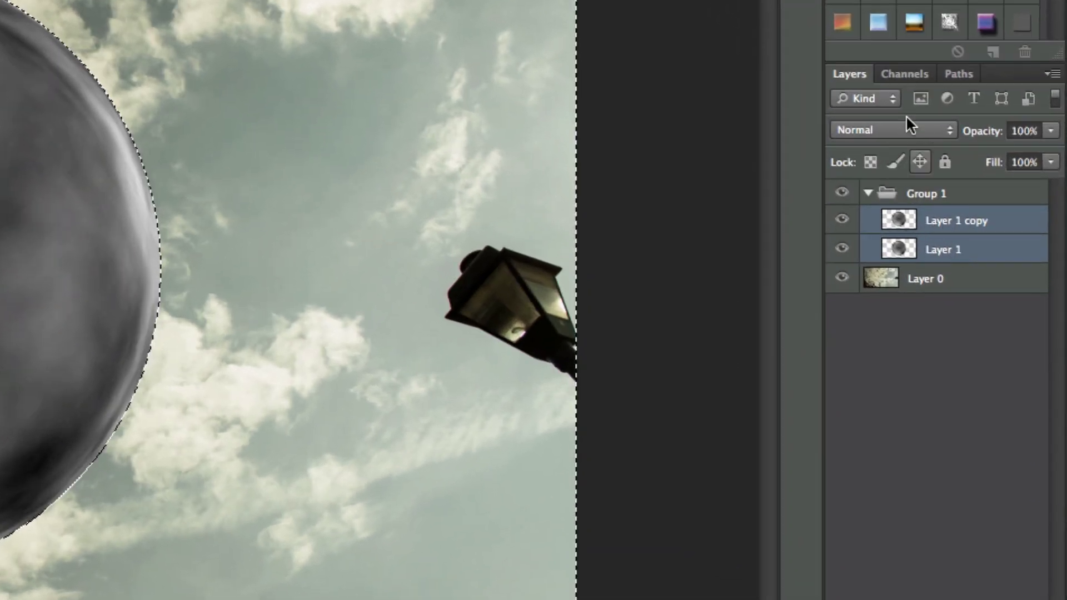
click(893, 128)
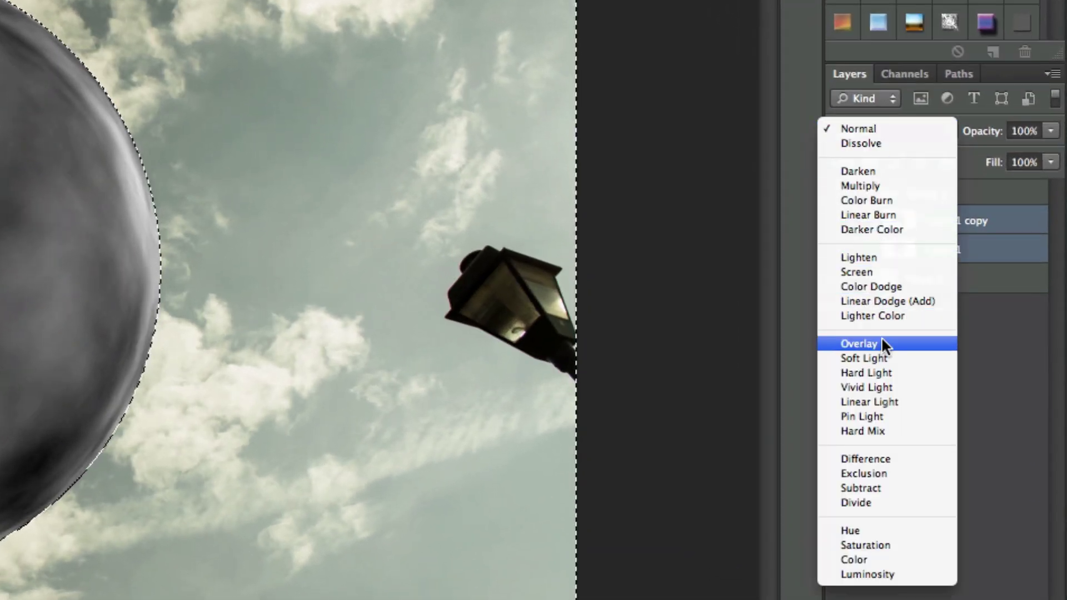
click(876, 368)
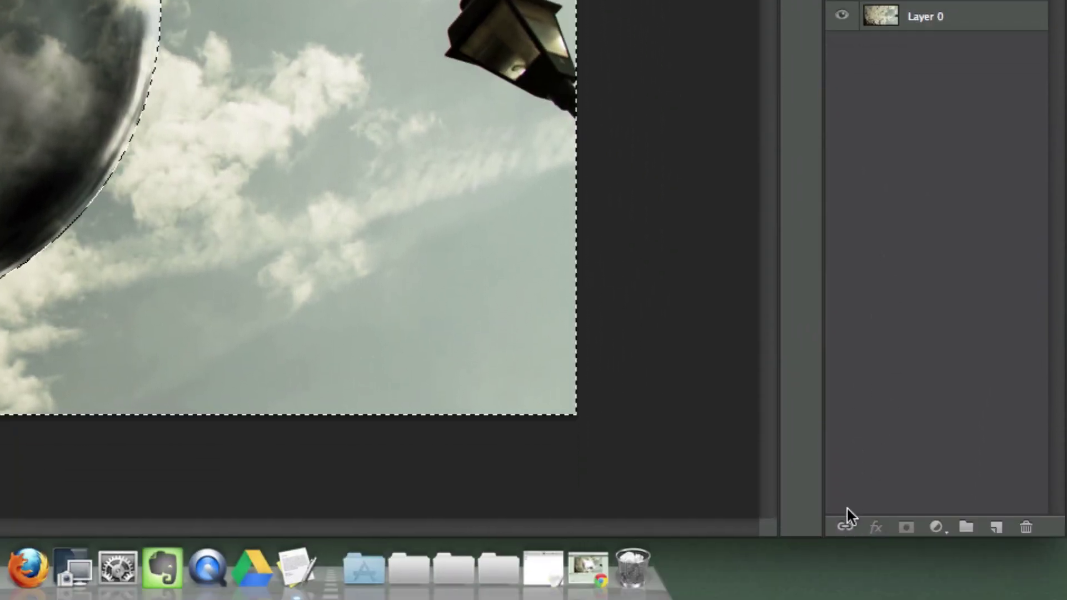
click(846, 525)
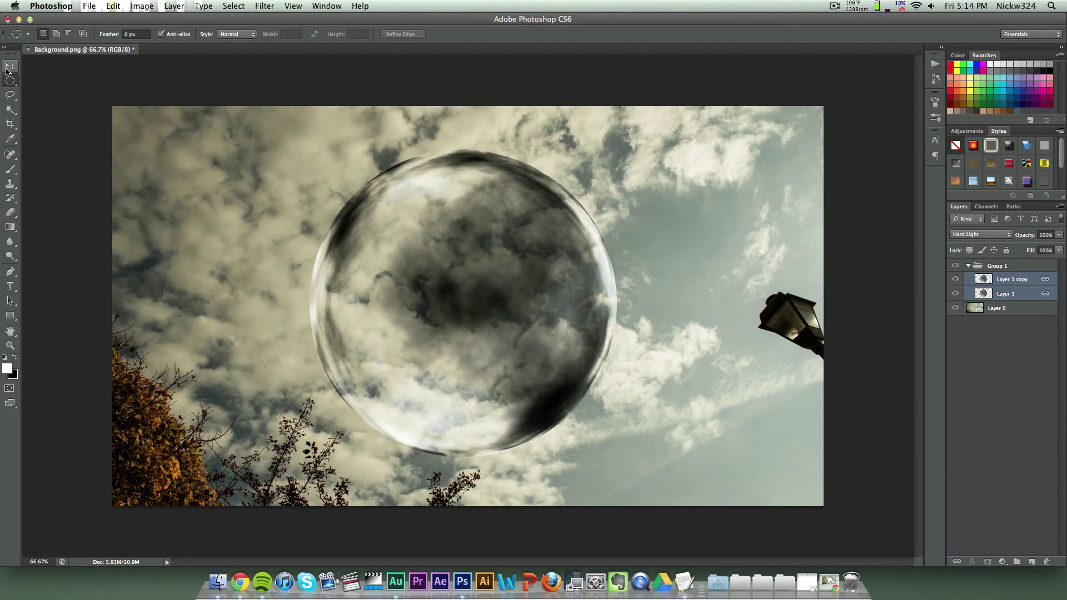
click(11, 68)
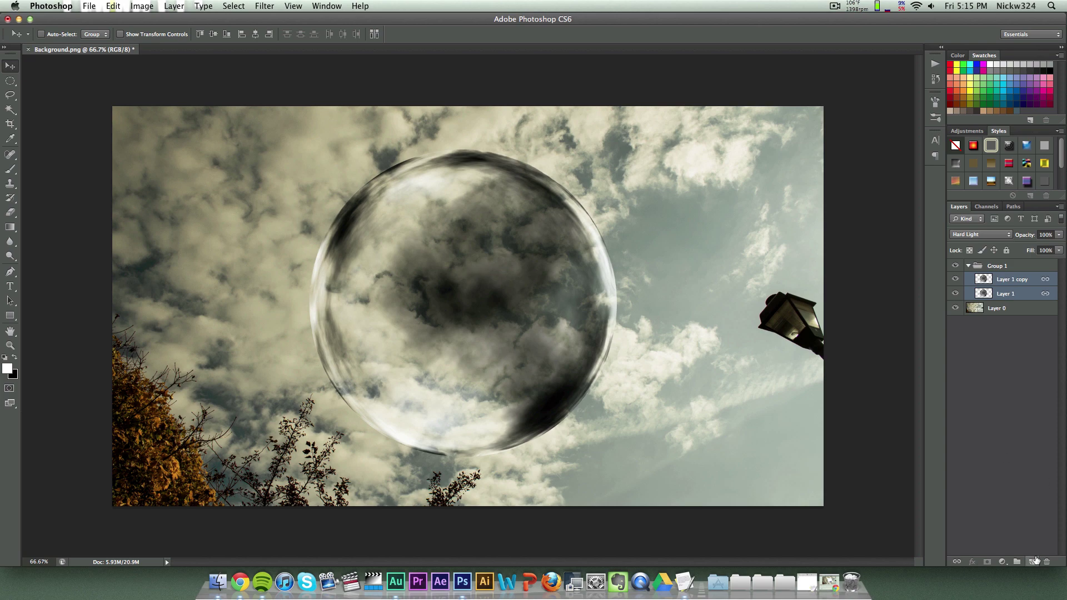
click(1033, 560)
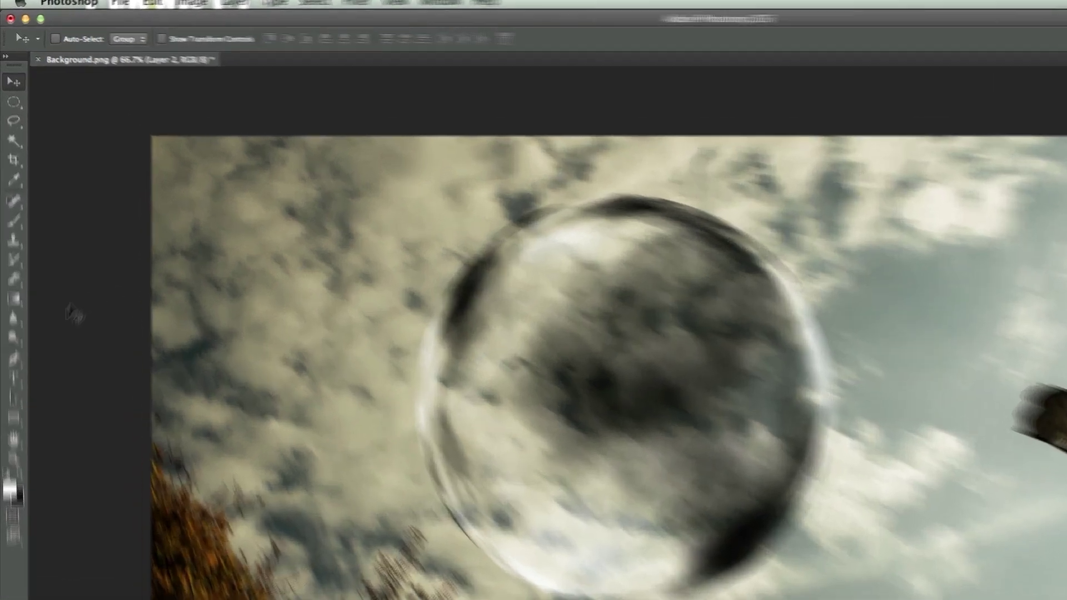
Draw a cyan-blue-black radial gradient from the bubble's centre to its top edge.
click(14, 299)
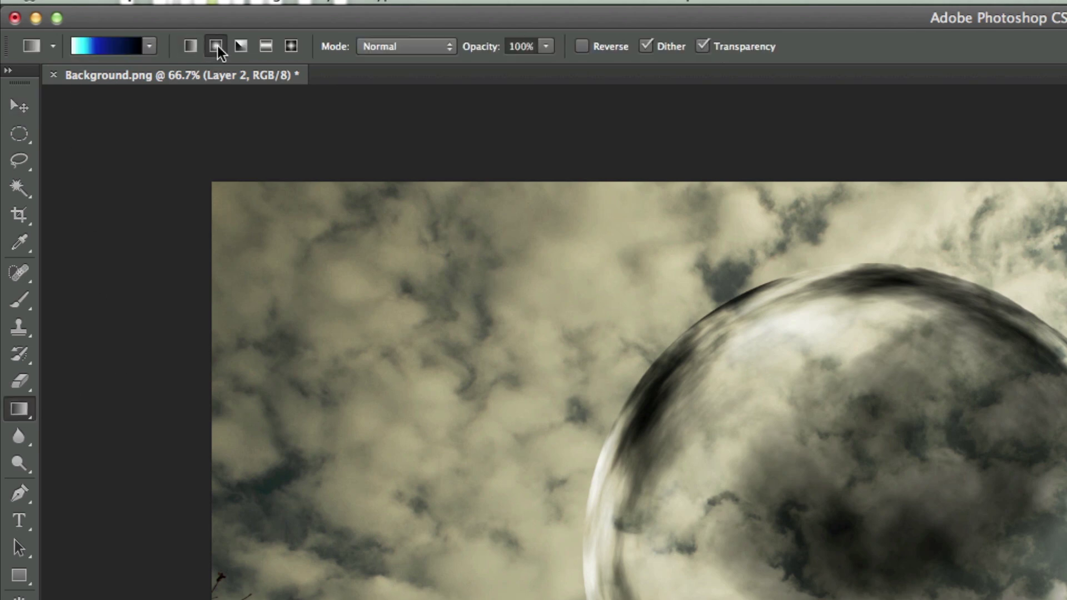
click(124, 47)
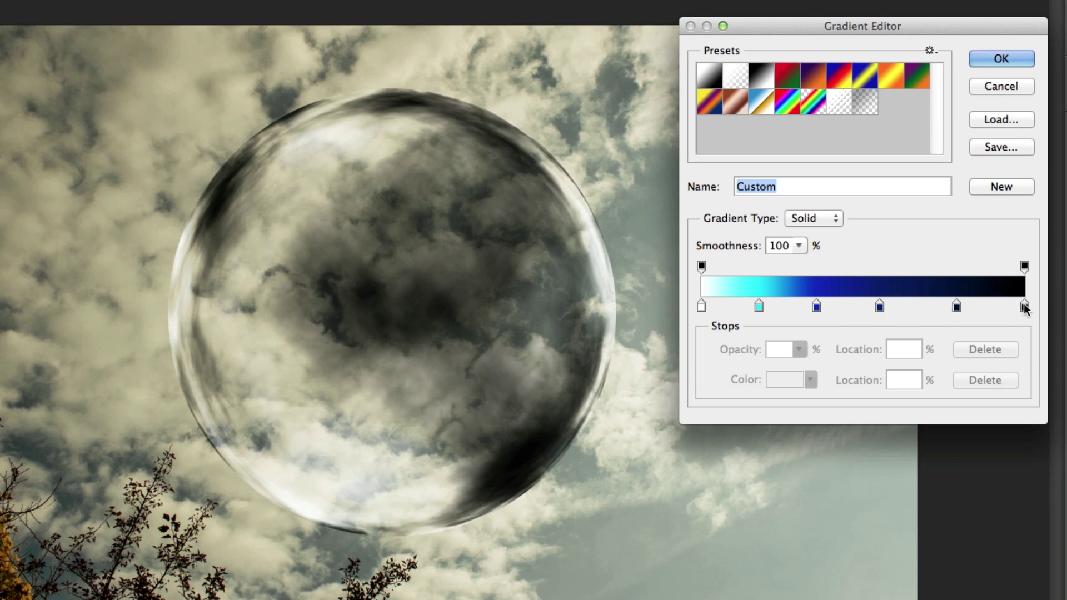
click(988, 58)
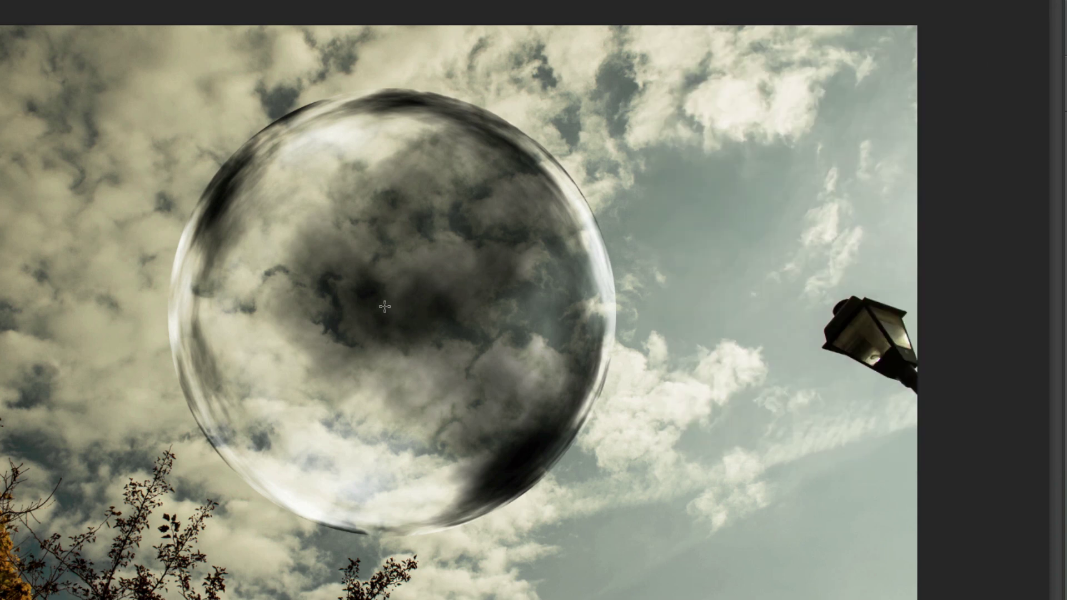
drag(384, 307, 385, 278)
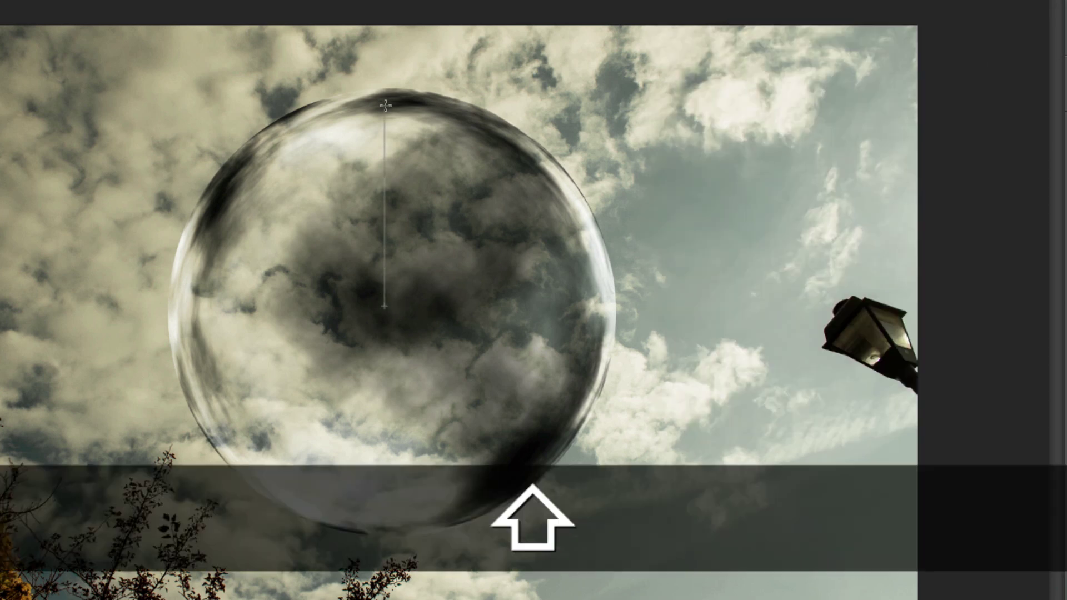
drag(384, 91, 384, 91)
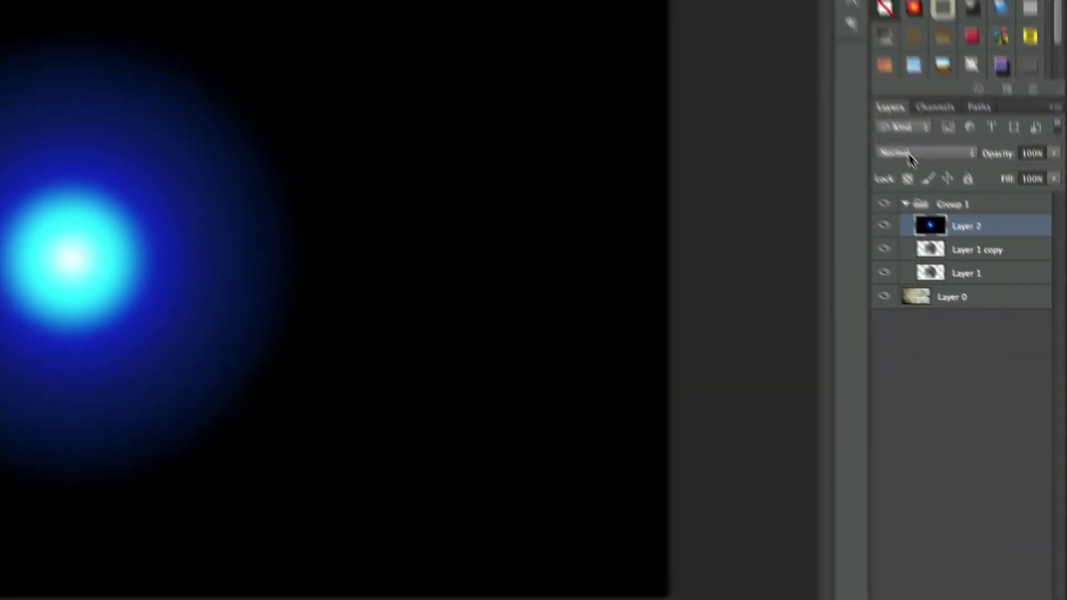
Blend Layer 2 as Linear Dodge (Add), keeping its opacity at 100%.
click(970, 234)
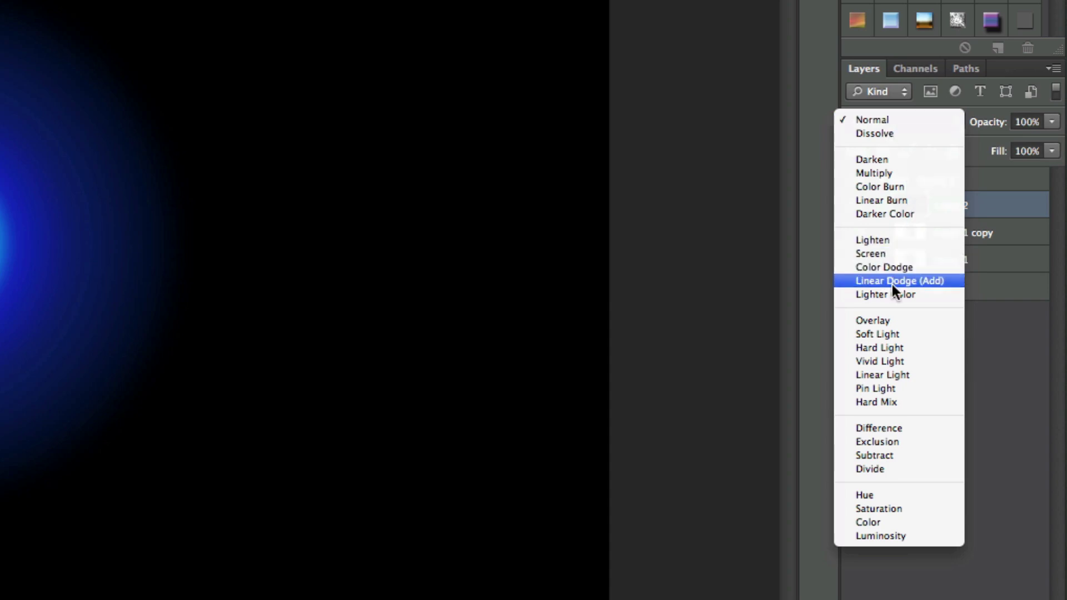
click(932, 282)
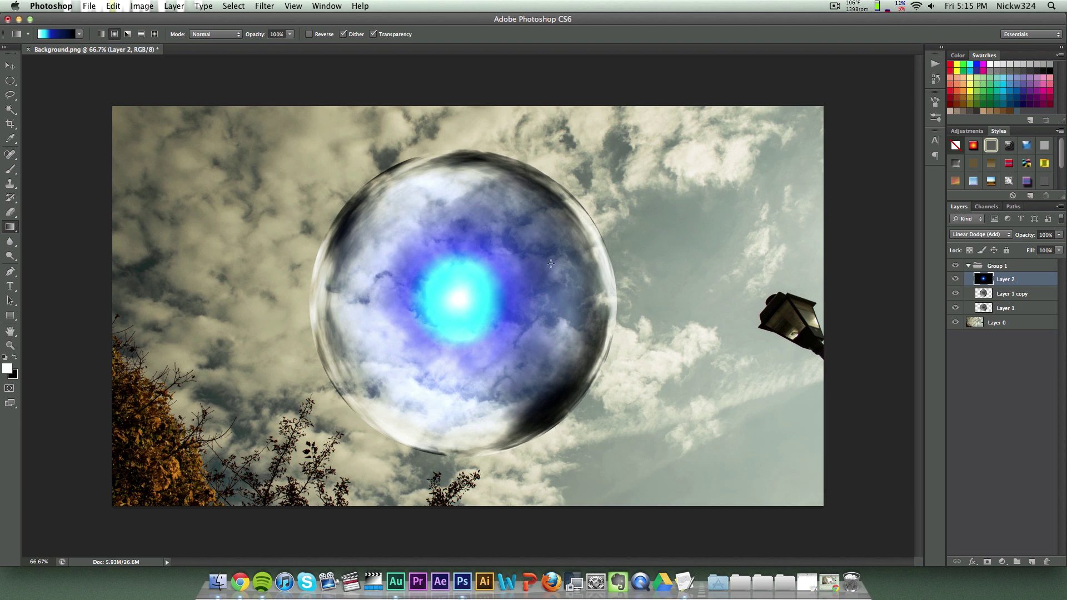
click(1059, 234)
mouse_move(1059, 245)
mouse_down()
mouse_move(1036, 247)
mouse_move(1063, 250)
mouse_up()
click(1022, 355)
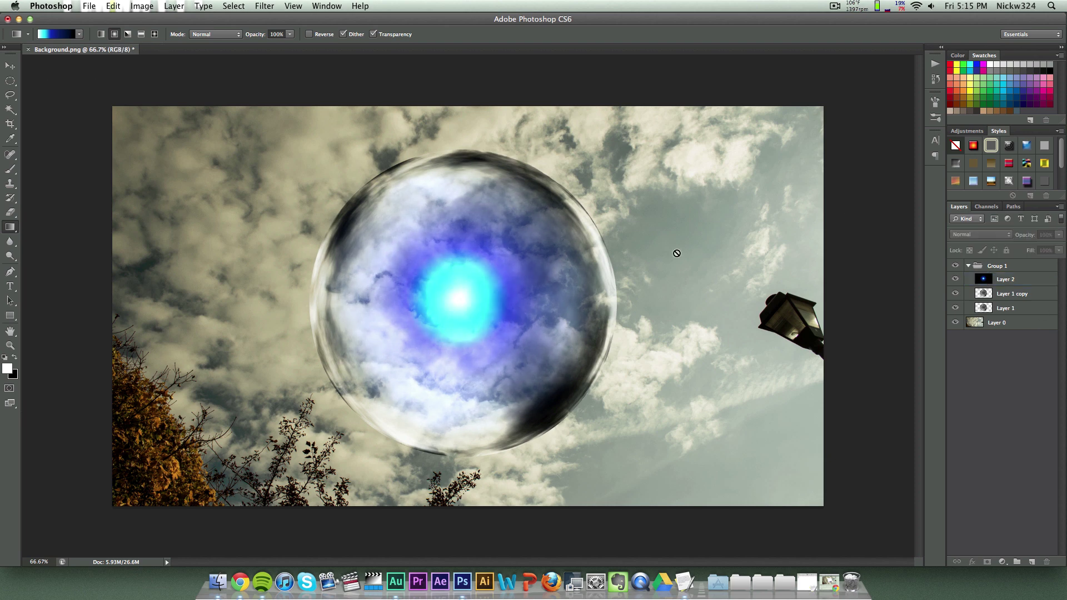
click(1045, 283)
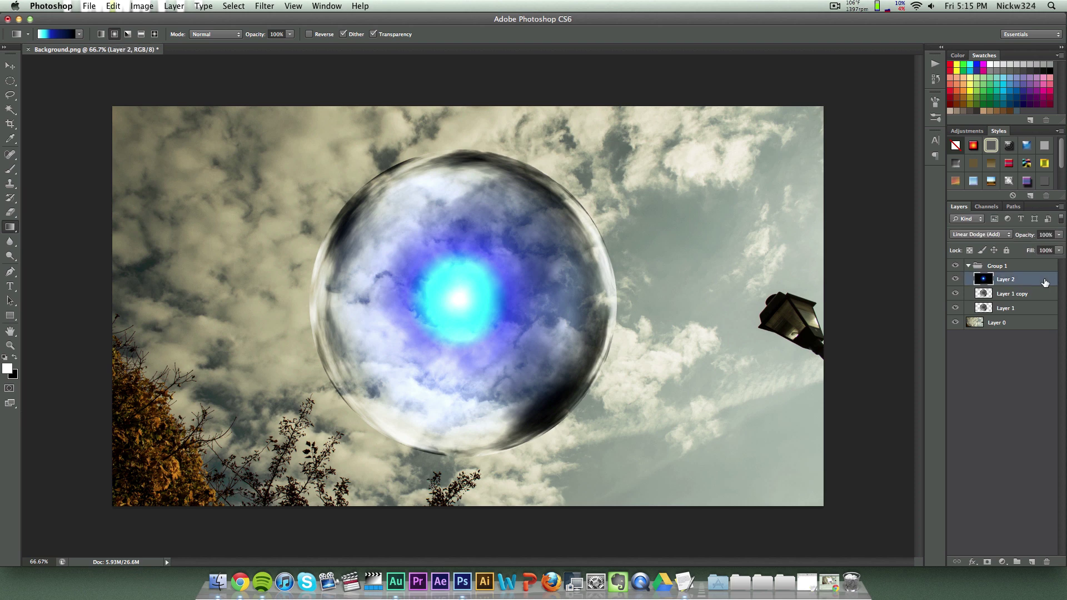
click(9, 66)
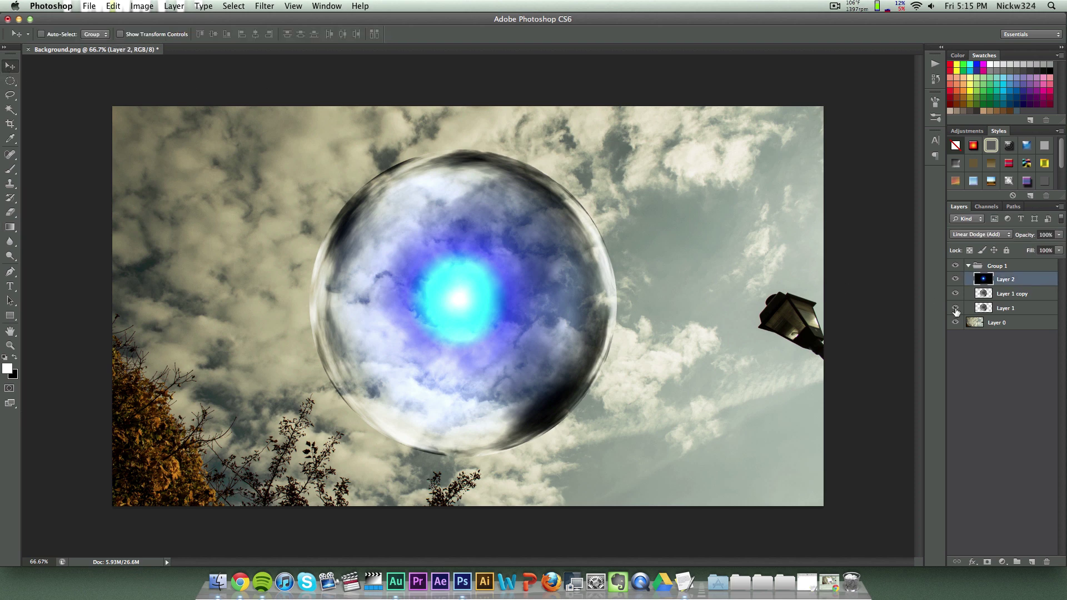
Add an empty Layer 3 above the glow layer and glance at the Abstract brushset X page.
click(1033, 562)
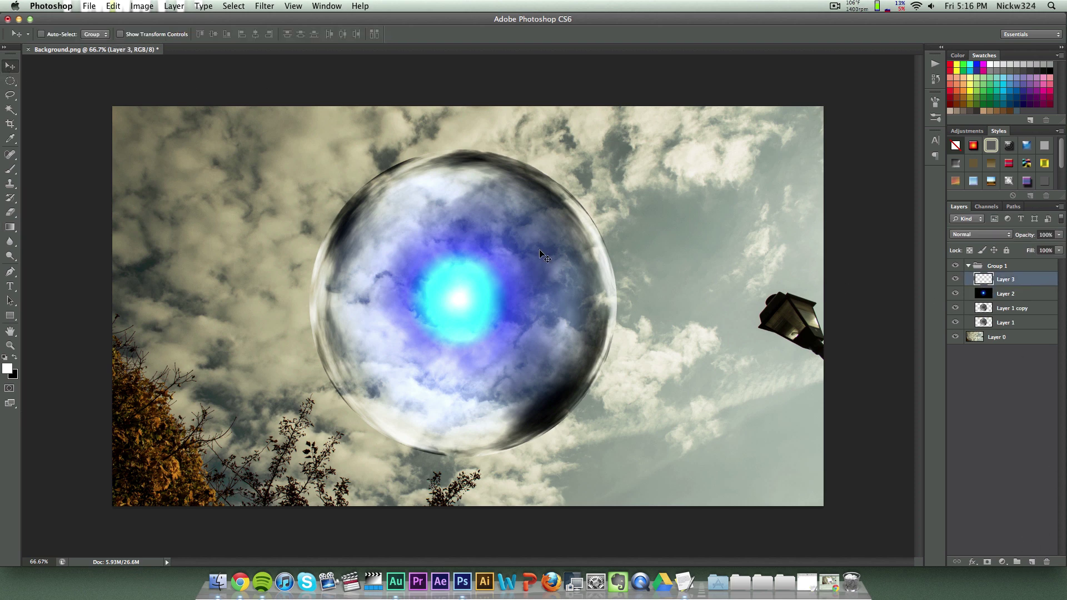
click(829, 582)
click(485, 27)
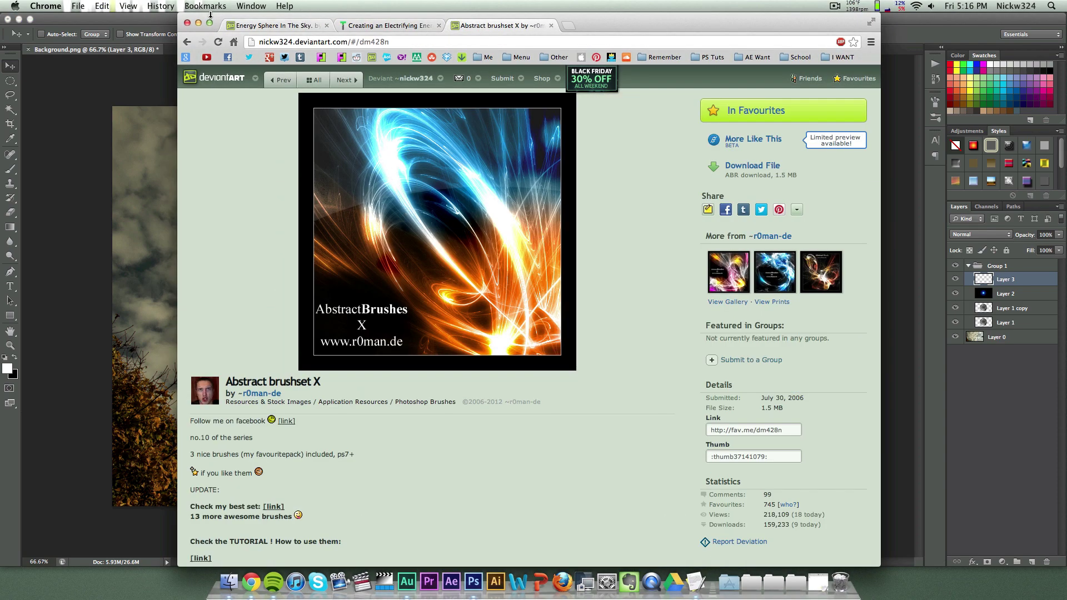
click(123, 24)
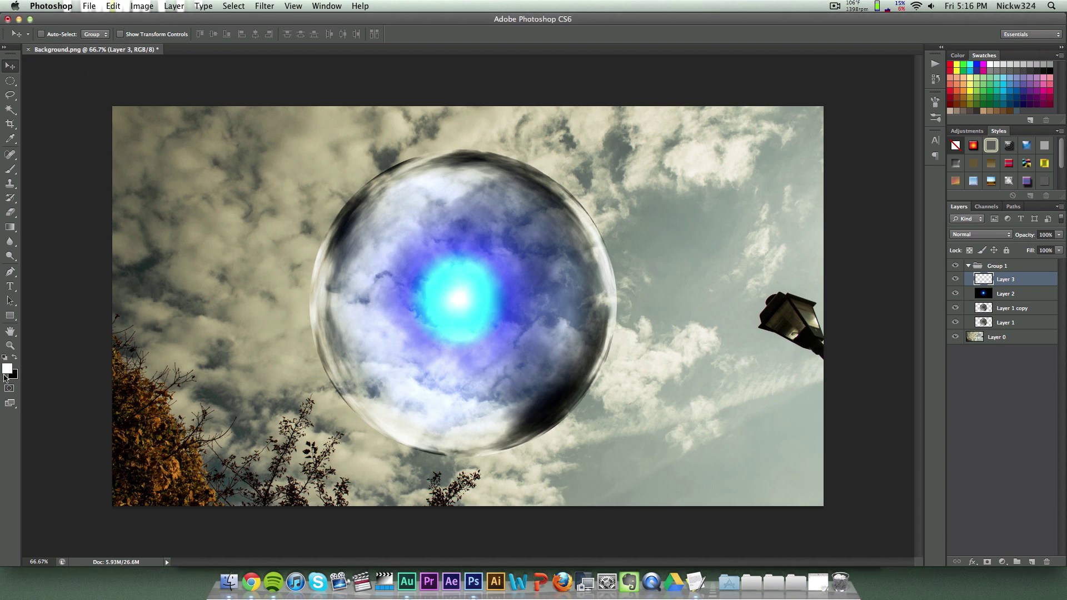
Stamp white light streaks on the sphere with the 850 px fl2.png brush on Layer 3.
click(10, 168)
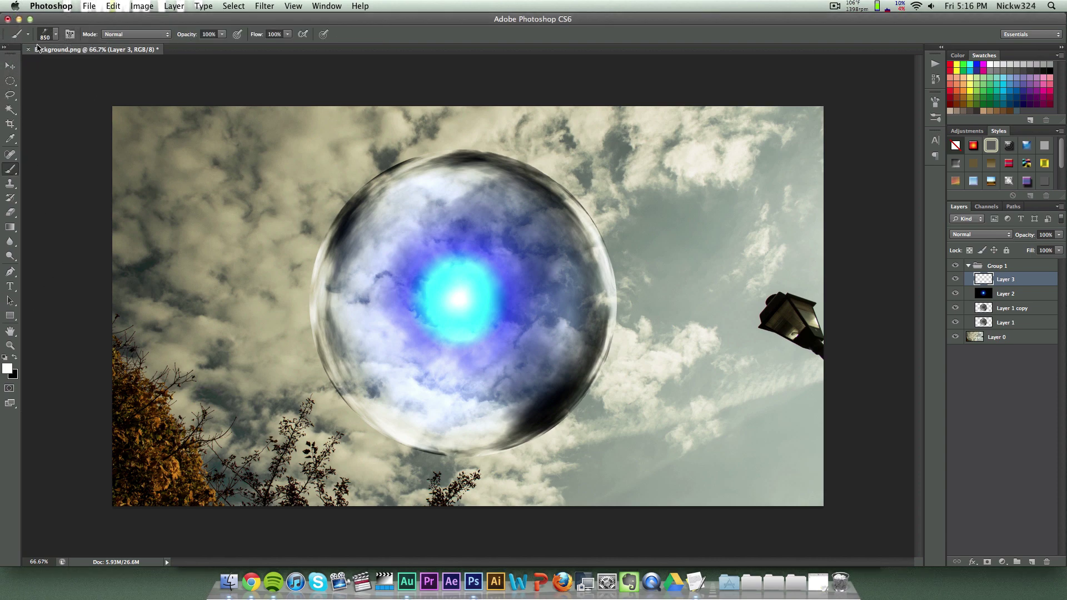
click(46, 34)
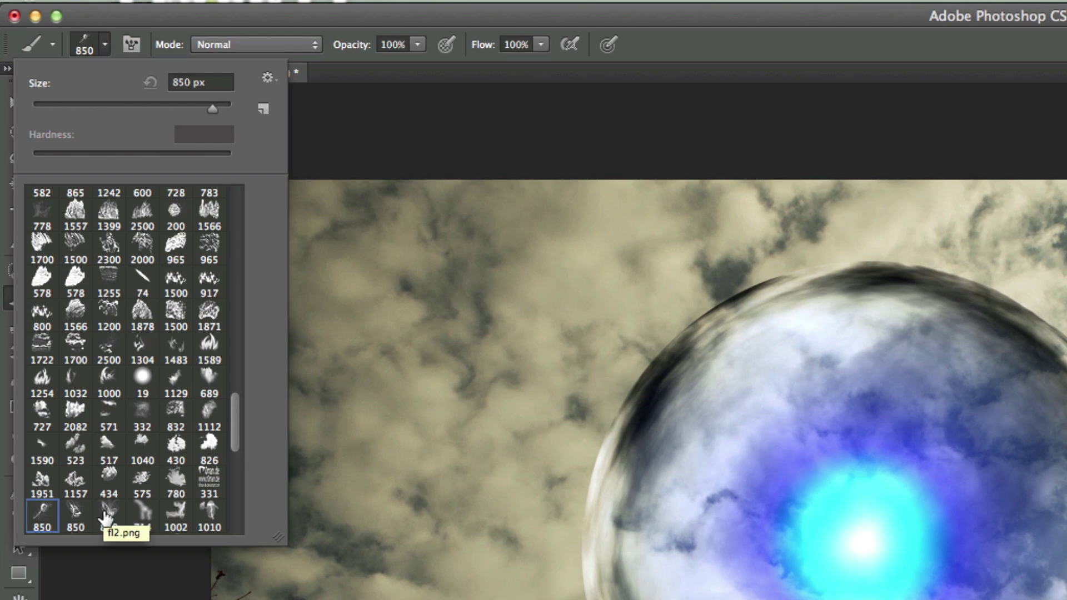
click(107, 516)
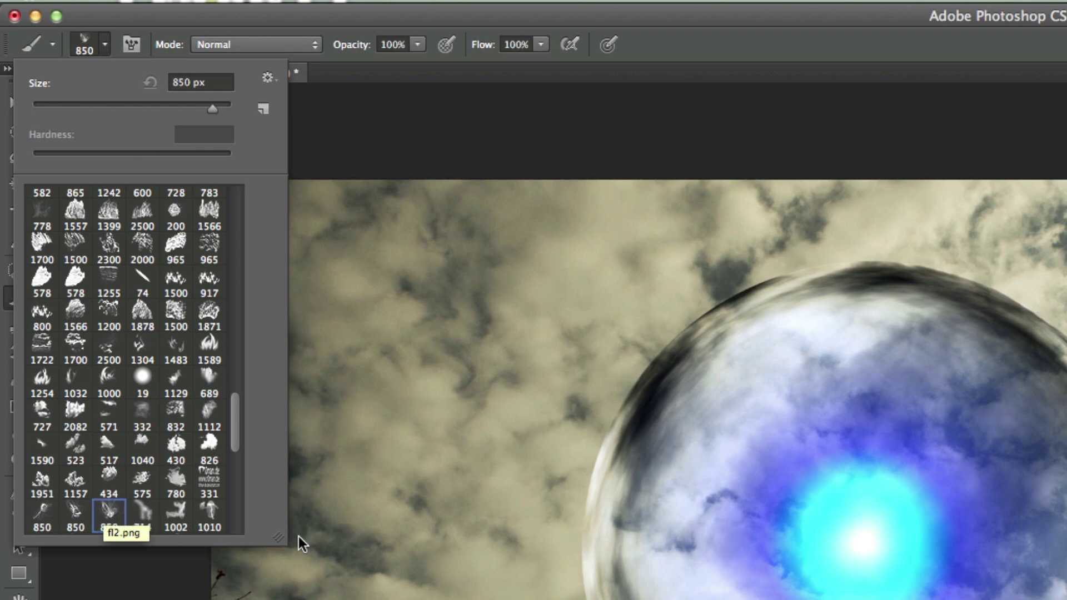
key(Return)
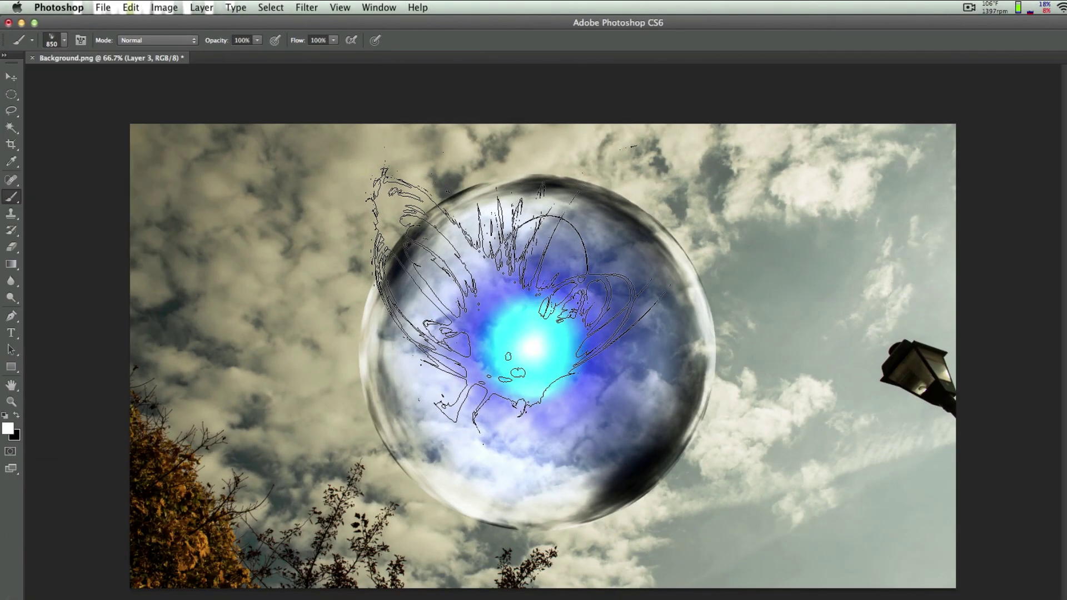
click(461, 281)
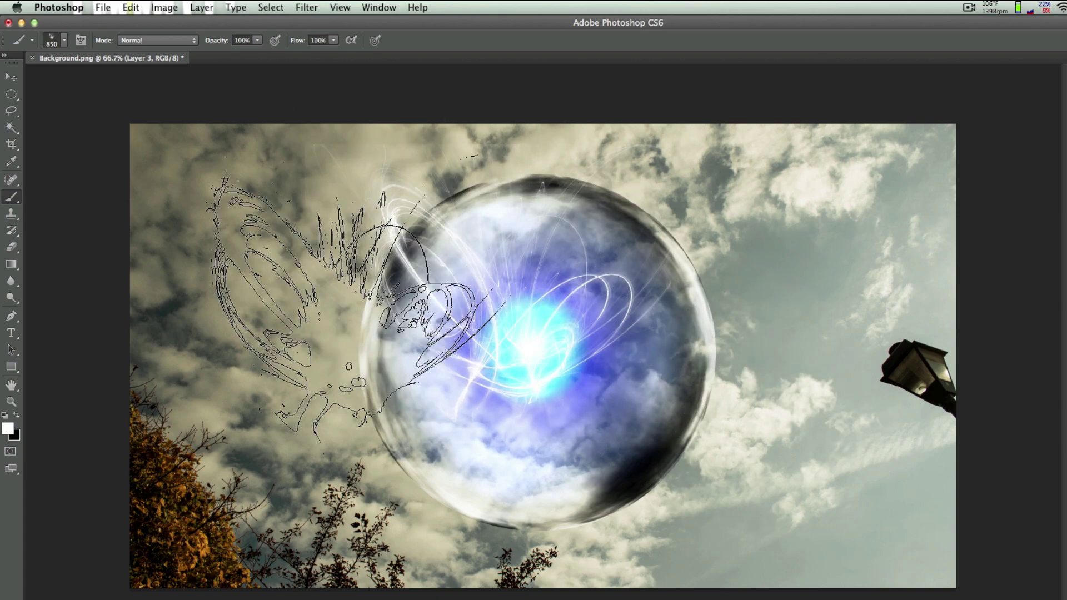
click(11, 77)
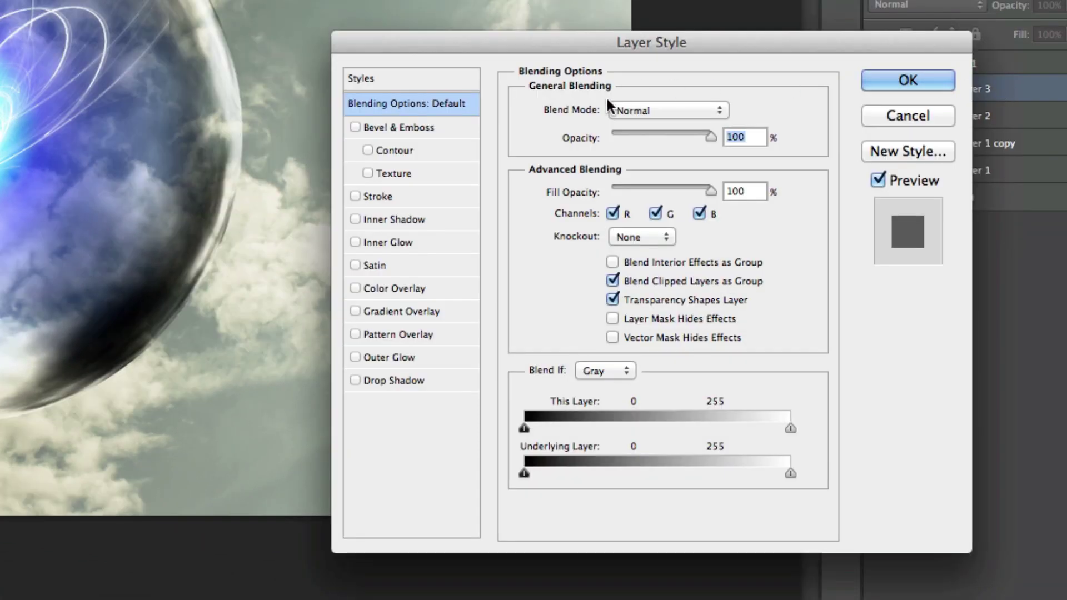
Enable Outer Glow on Layer 3 with colour ffde00 copied from TextEdit.
click(394, 357)
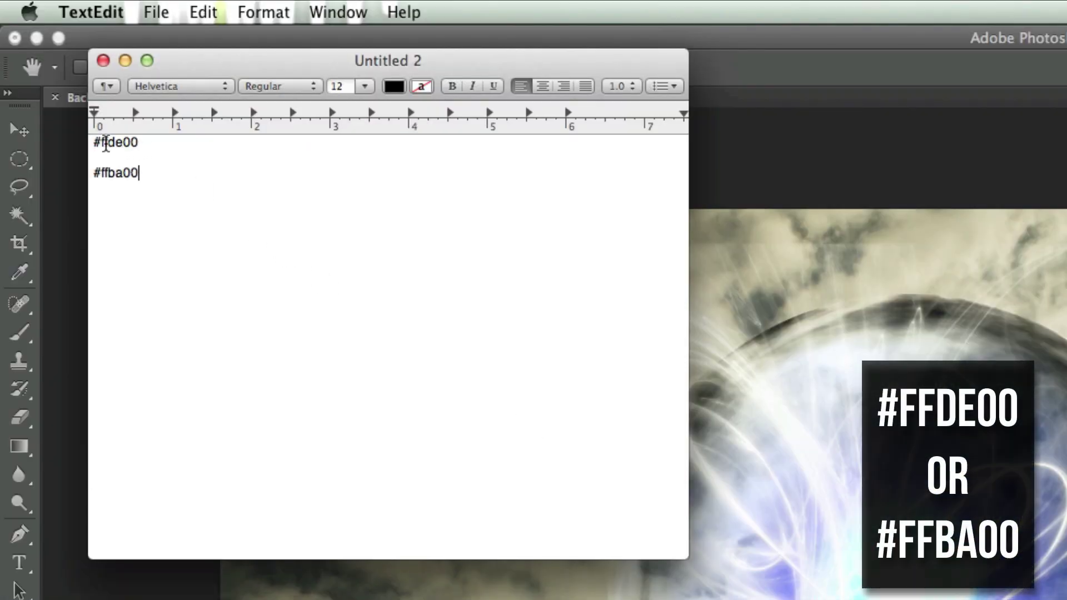
double_click(129, 142)
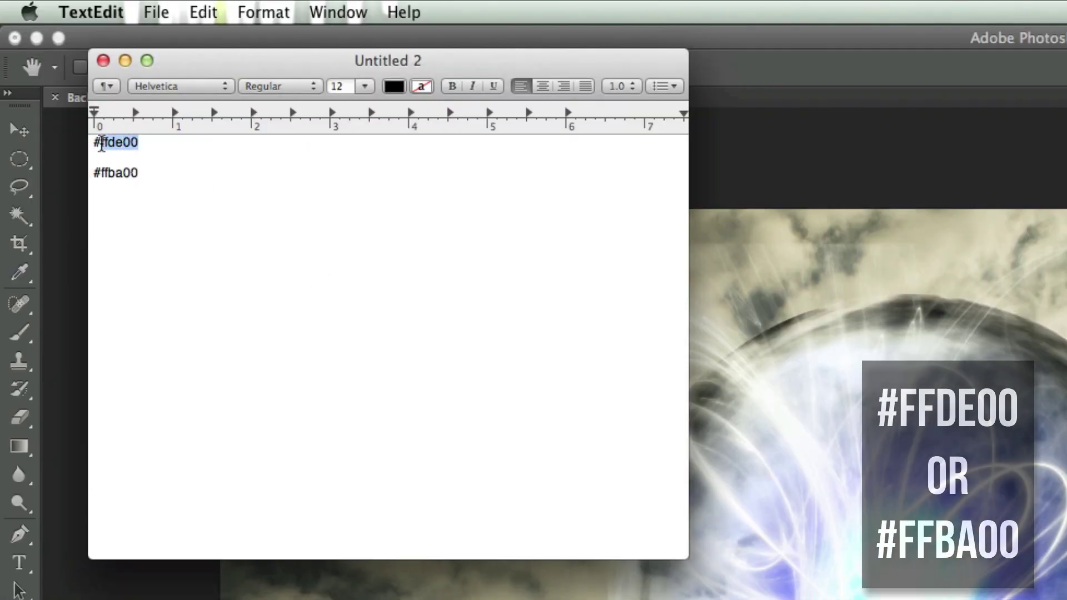
key(super+c)
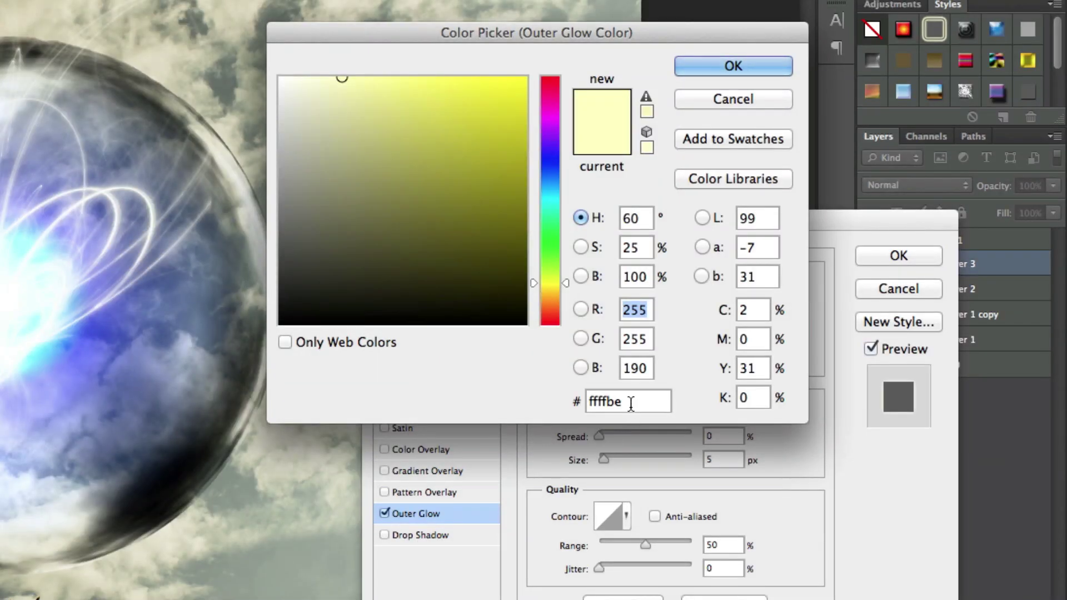
double_click(631, 405)
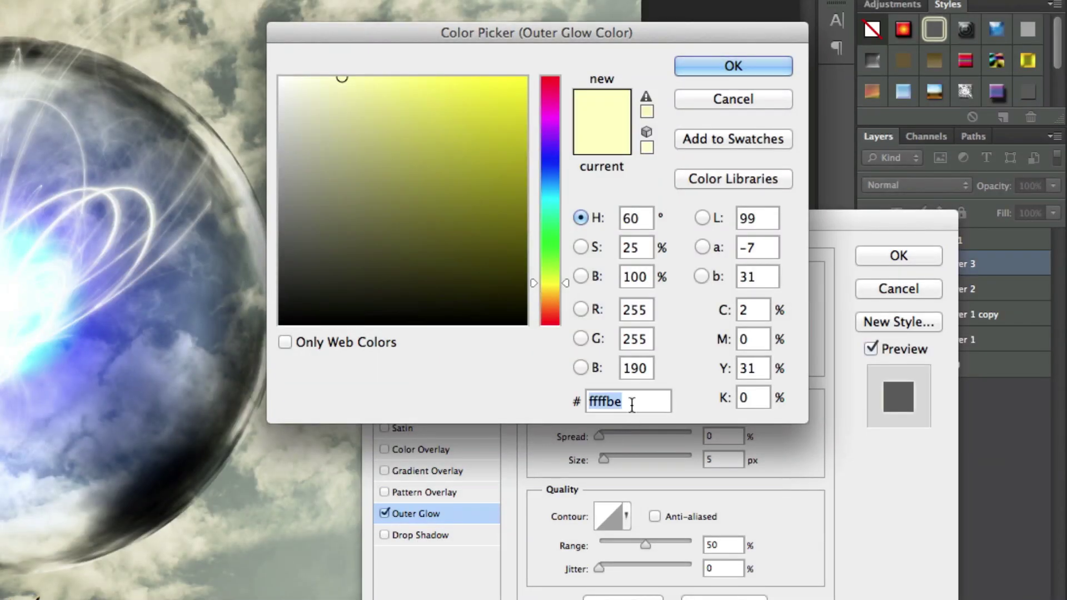
key(super+v)
click(698, 71)
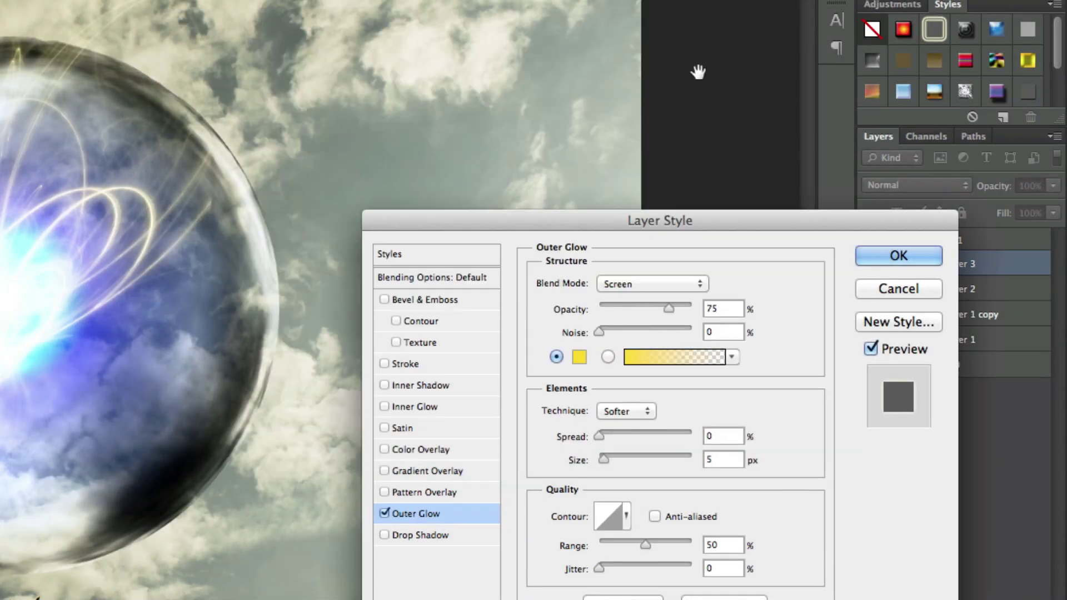
click(870, 254)
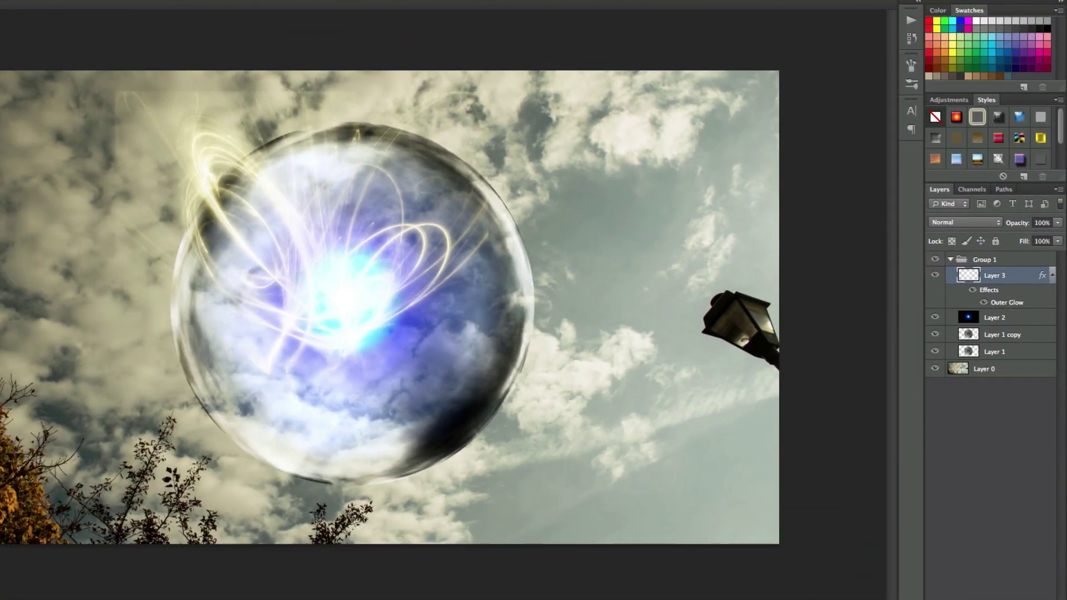
Add a new Layer 4 and paint white abstract light streaks across the sphere's lower half.
key(super+shift+alt+n)
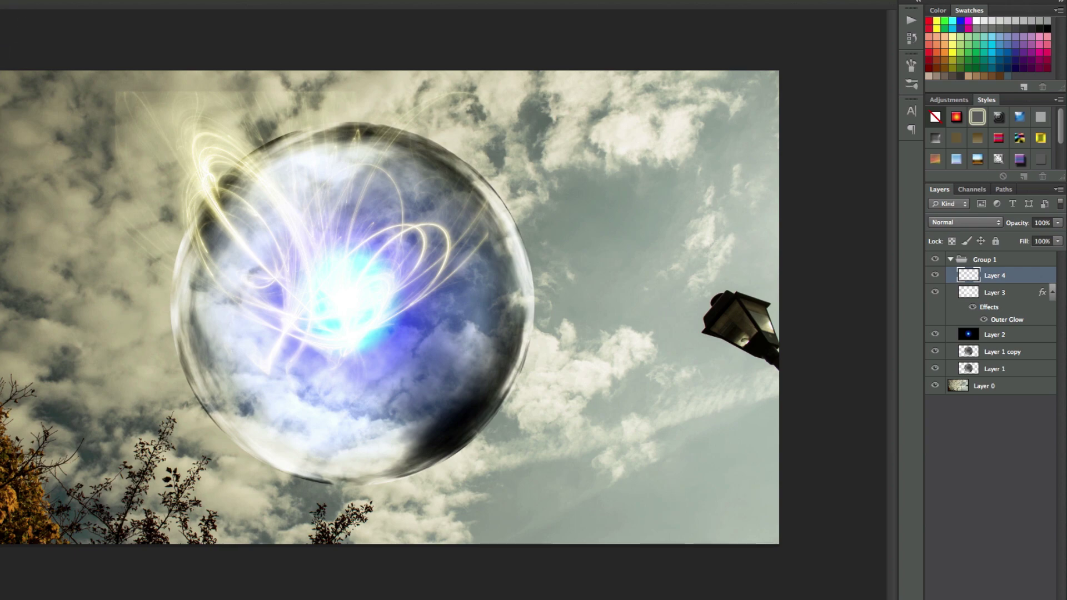
drag(191, 321, 867, 378)
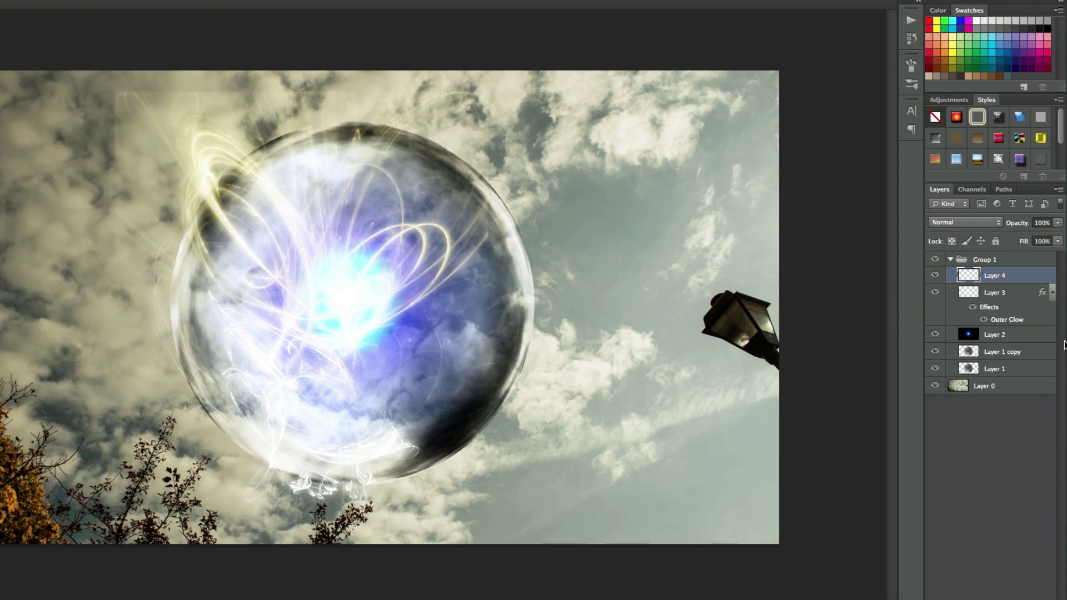
double_click(1033, 275)
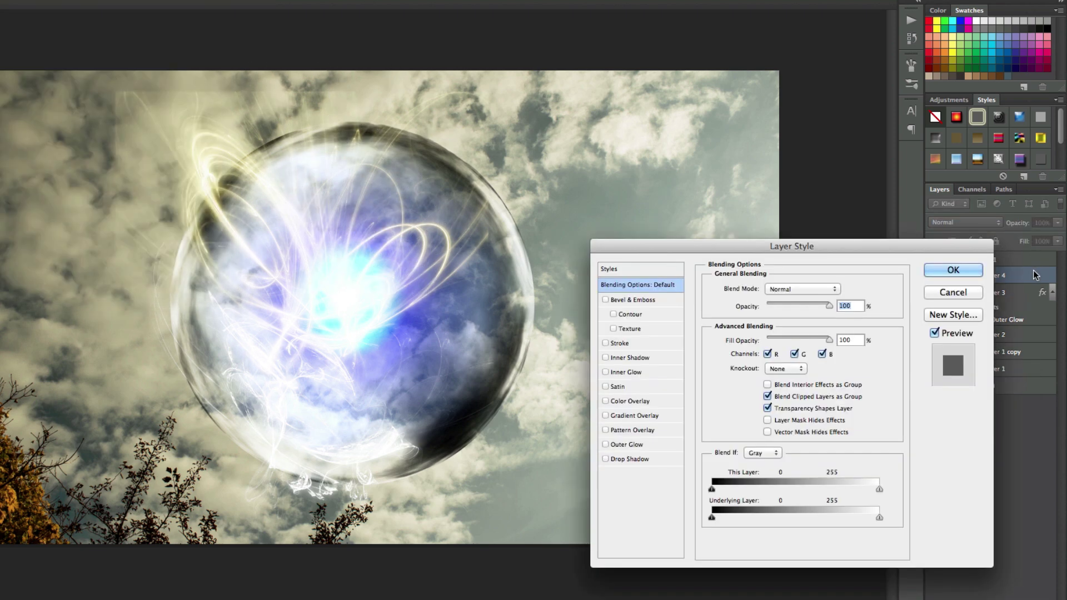
Enable Outer Glow on Layer 4 and set its colour to ffba00.
click(627, 444)
click(737, 338)
click(738, 346)
double_click(759, 368)
text(ffba00)
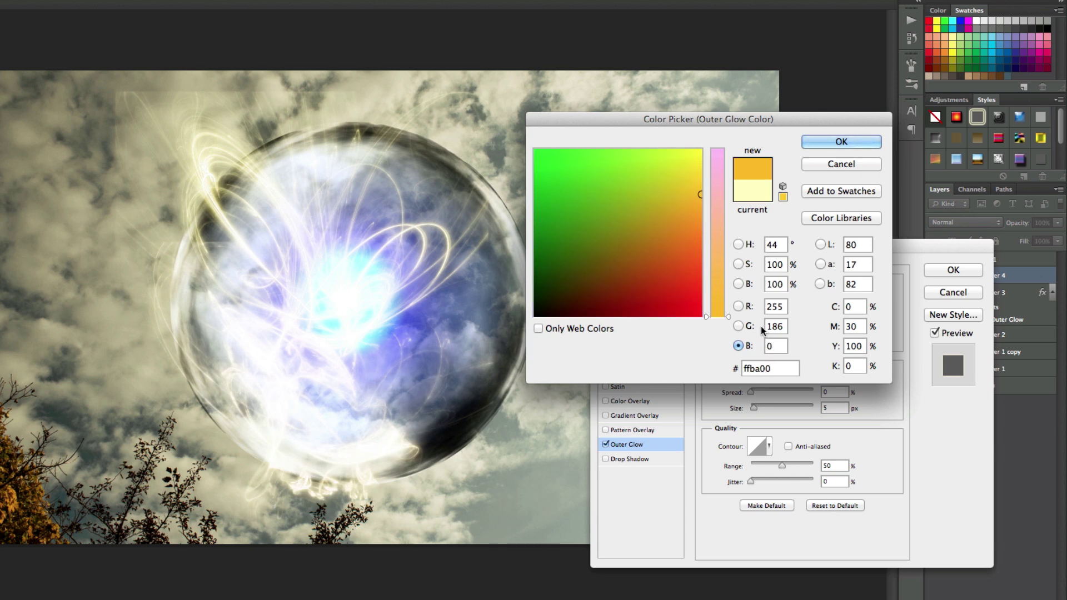
drag(717, 207, 717, 154)
double_click(759, 368)
text(ffba00)
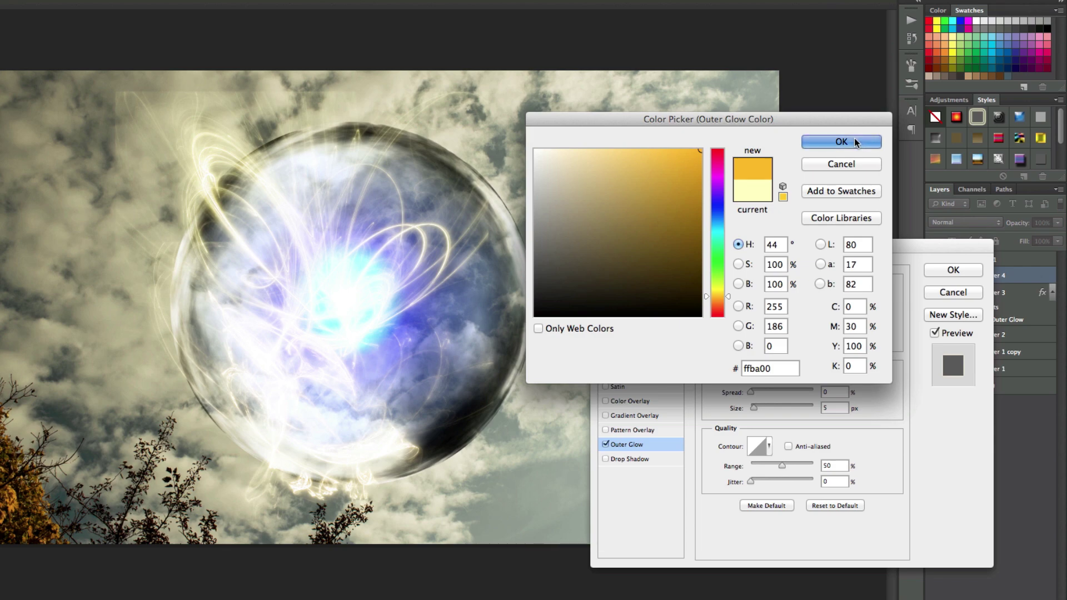
key(Return)
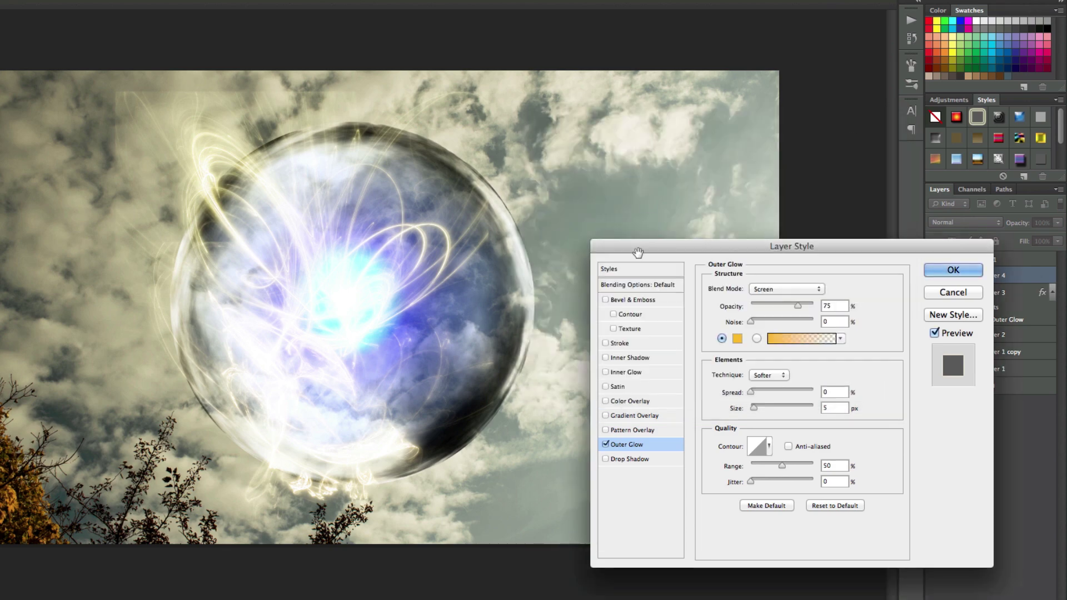
Apply the orange glow, deselect, and nudge the glowing streaks slightly to the right.
click(953, 271)
key(ctrl+d)
mouse_move(207, 335)
mouse_down()
mouse_move(311, 387)
mouse_move(285, 426)
mouse_up()
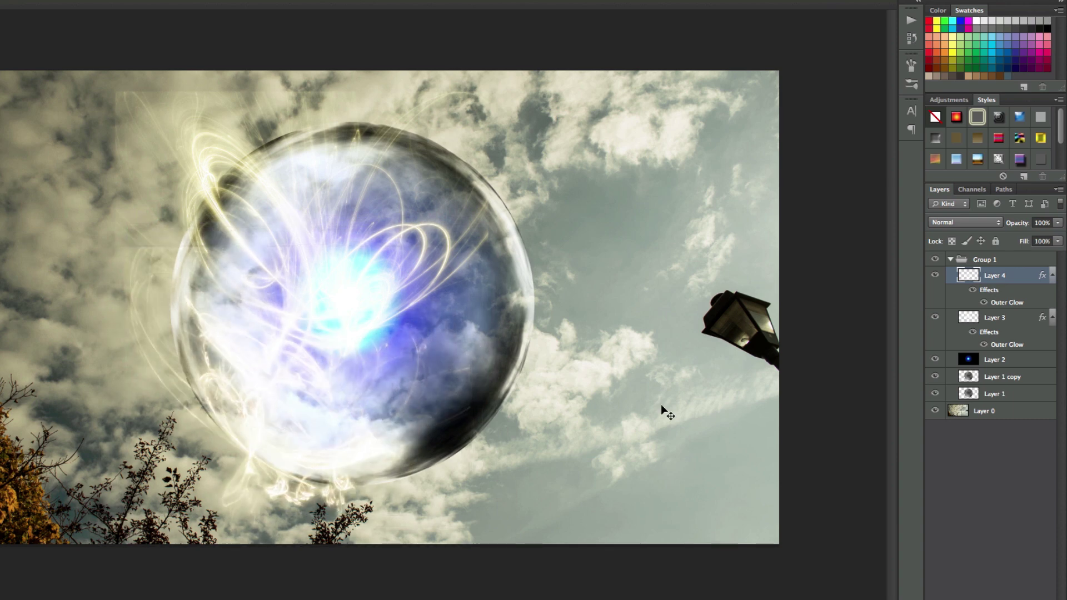
On a new Layer 5, rotate a fresh streak about -98° and place it trailing past the sphere's right edge.
key(ctrl+shift+alt+n)
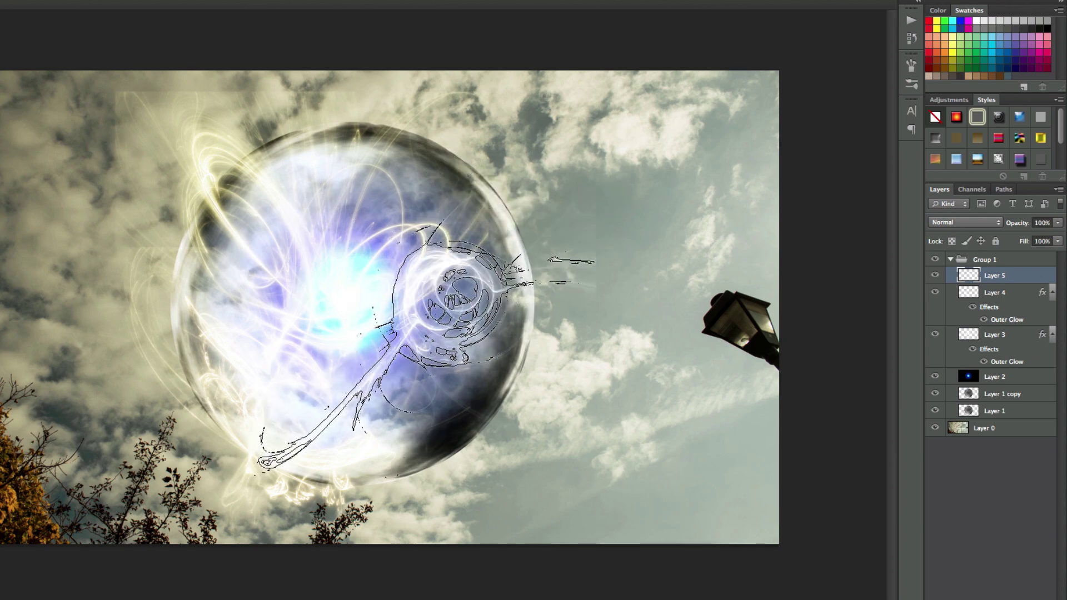
key(super+t)
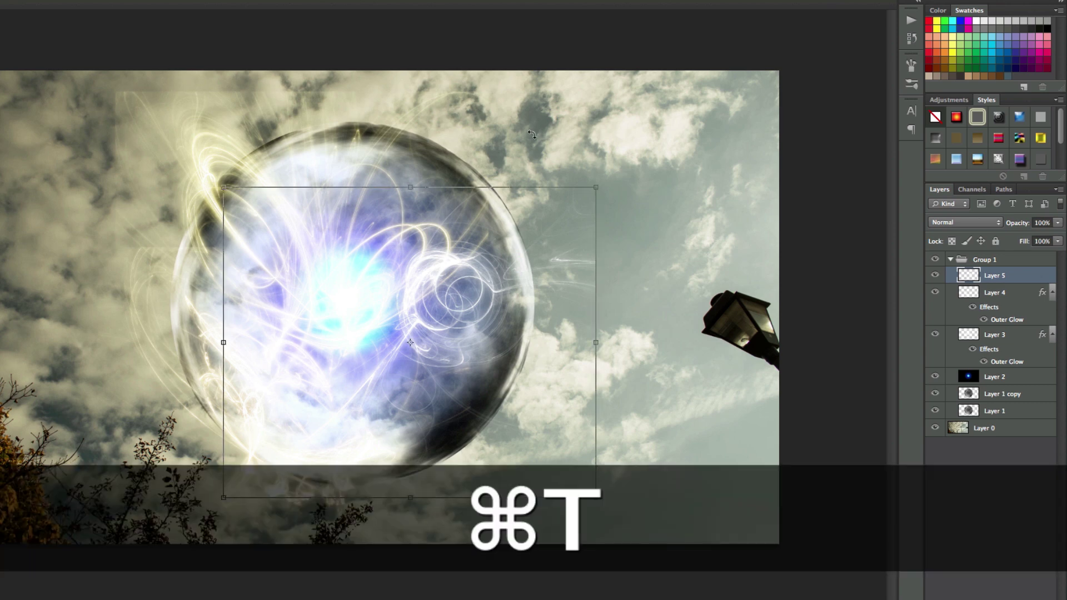
drag(642, 153, 278, 253)
drag(357, 306, 391, 304)
key(Return)
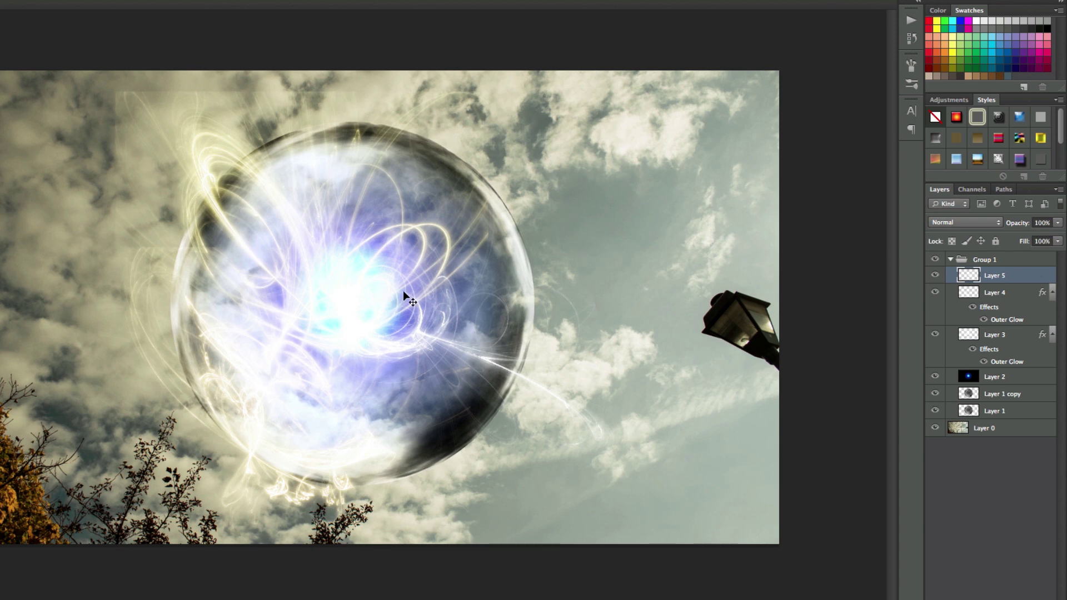
Give Layer 5 an Outer Glow coloured ffba00 with a curved contour preset.
double_click(1008, 277)
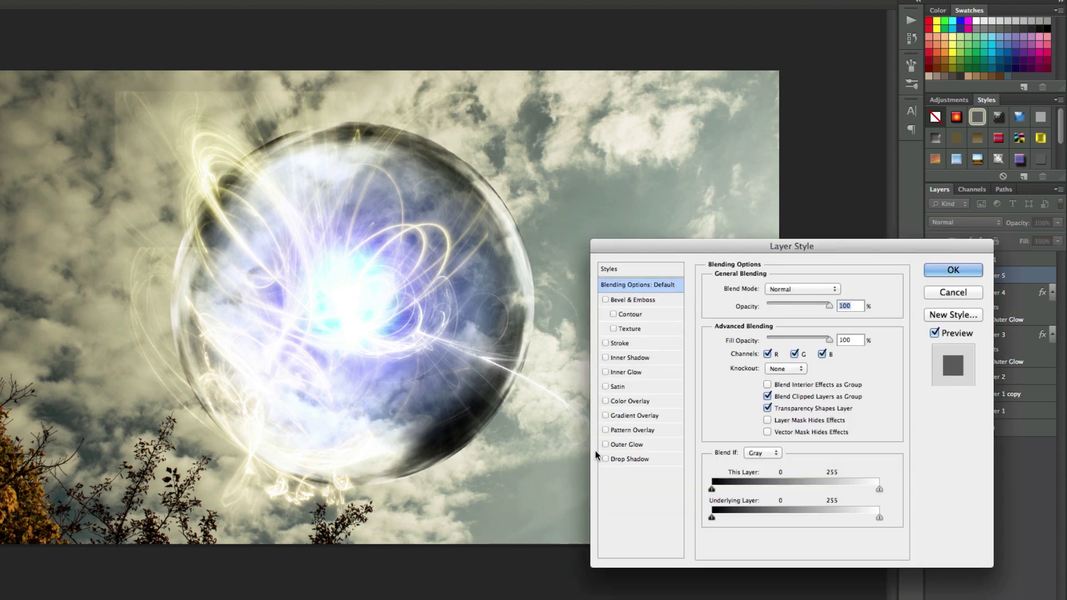
click(623, 443)
click(736, 338)
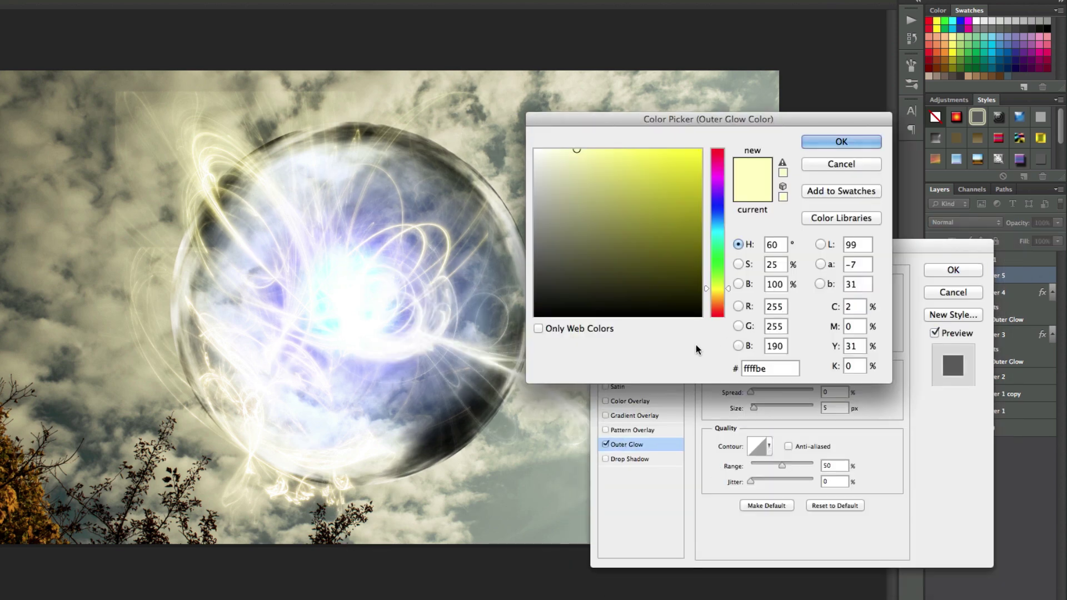
double_click(755, 368)
right_click(763, 369)
click(807, 486)
click(841, 142)
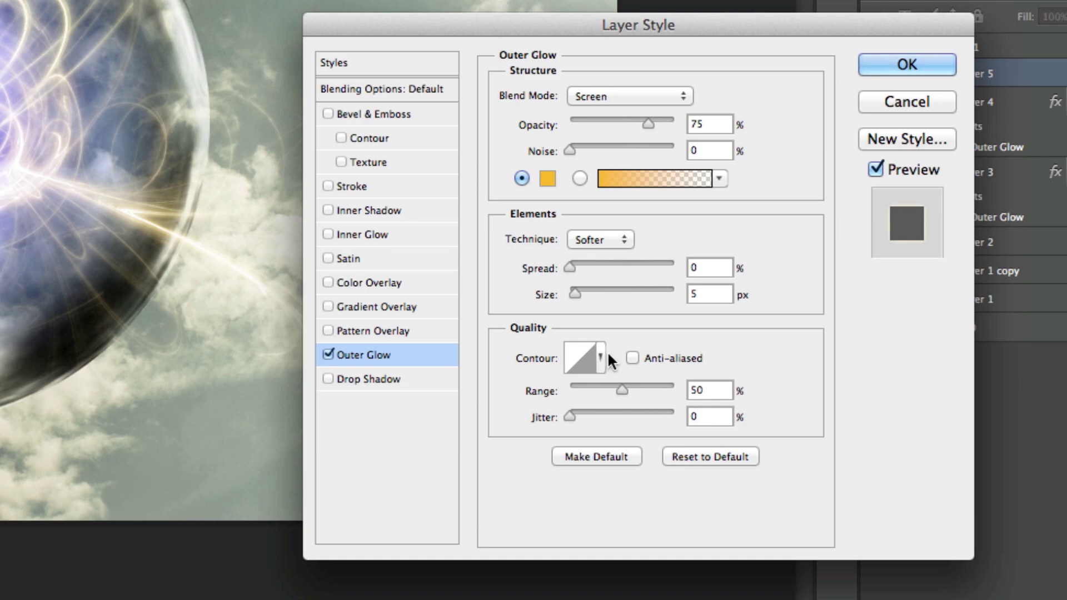
click(661, 385)
click(660, 412)
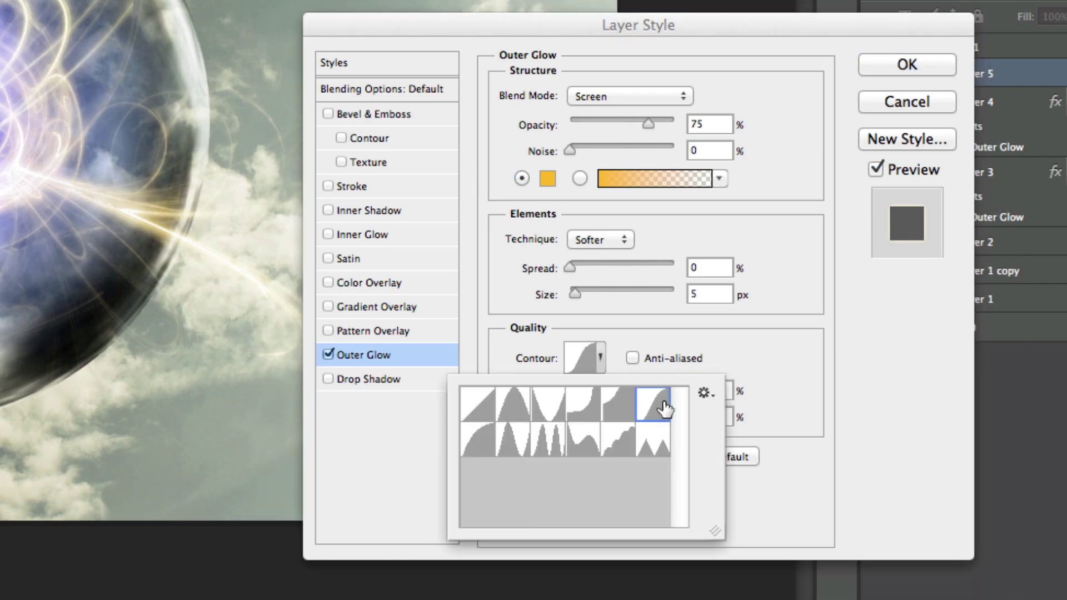
click(861, 64)
click(867, 63)
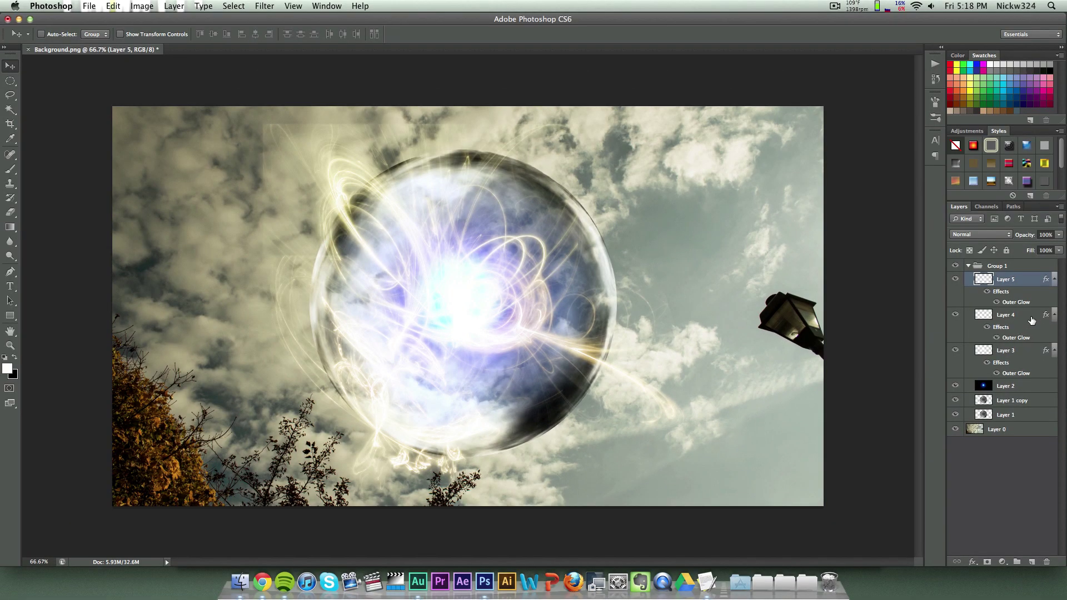
Switch Layer 4's outer glow to the curved contour.
double_click(1020, 144)
click(717, 425)
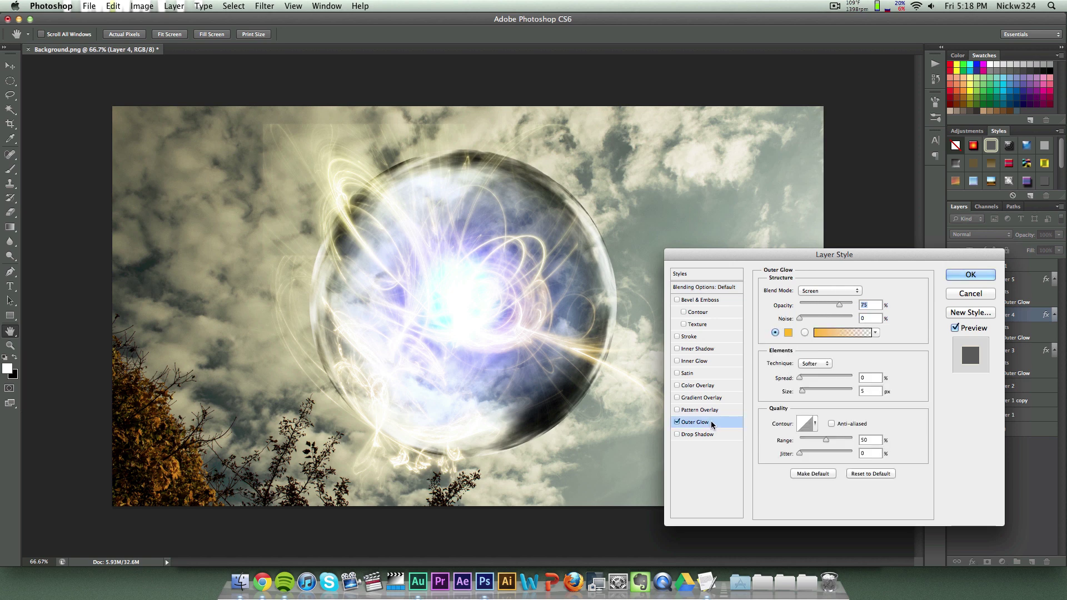
click(815, 424)
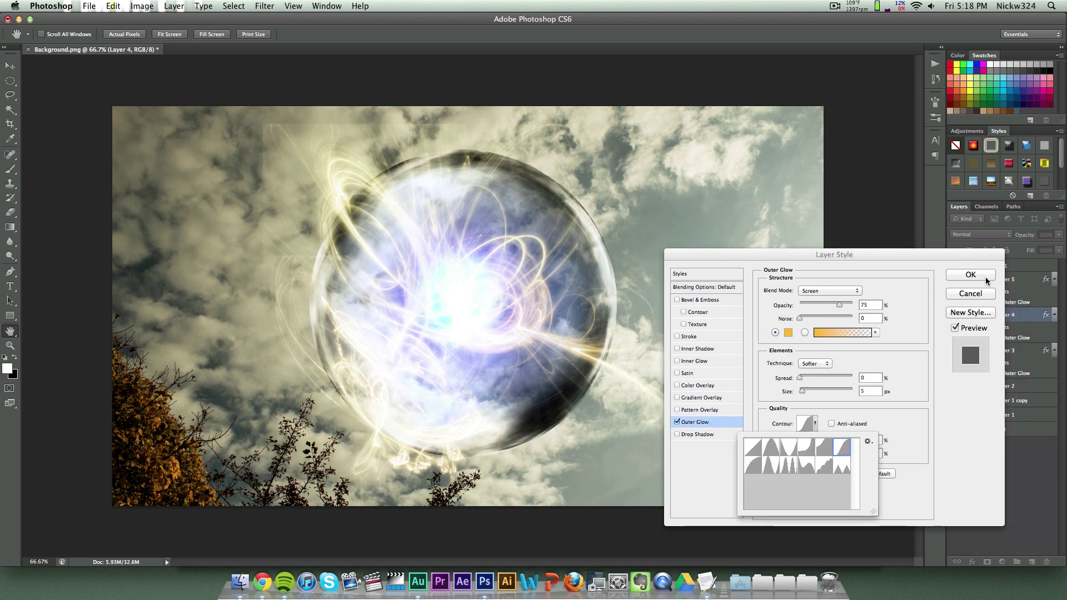
click(971, 274)
key(v)
Switch Layer 3's outer glow to a curved contour as well.
double_click(1007, 350)
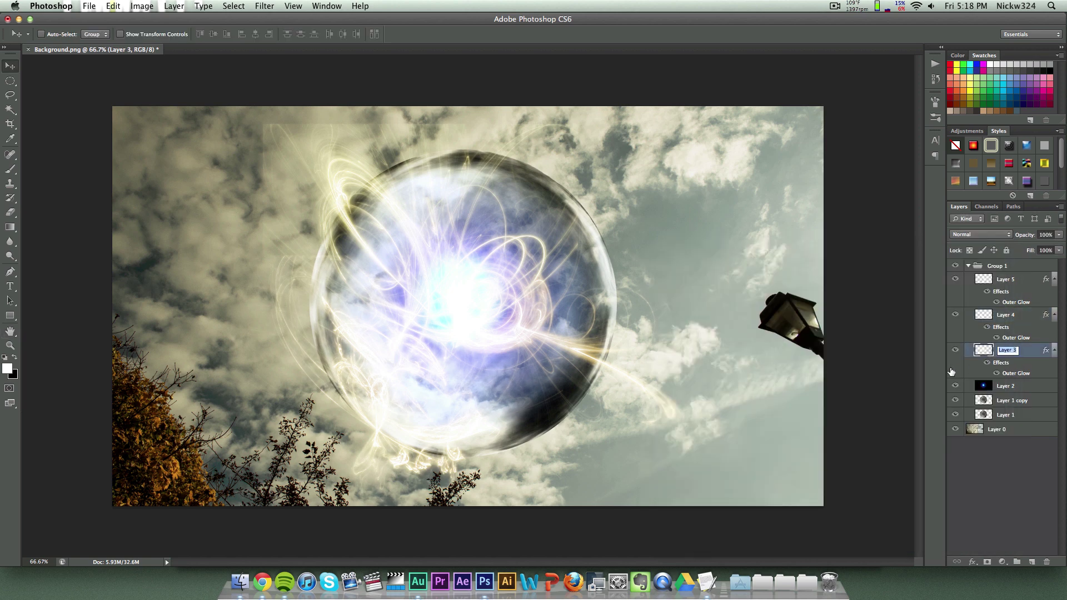
double_click(1031, 354)
click(697, 422)
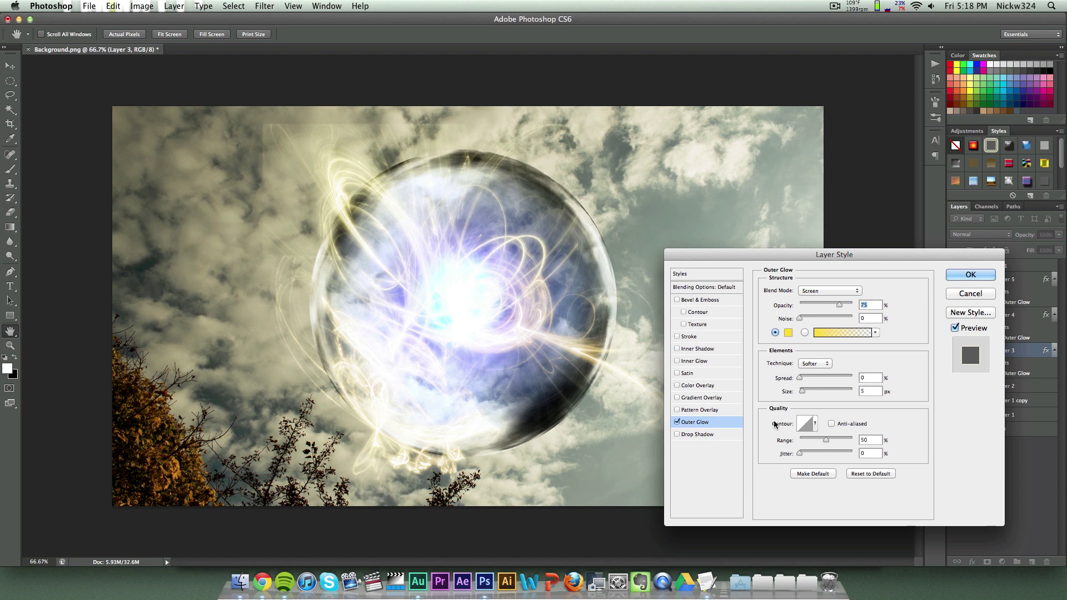
click(816, 423)
double_click(849, 447)
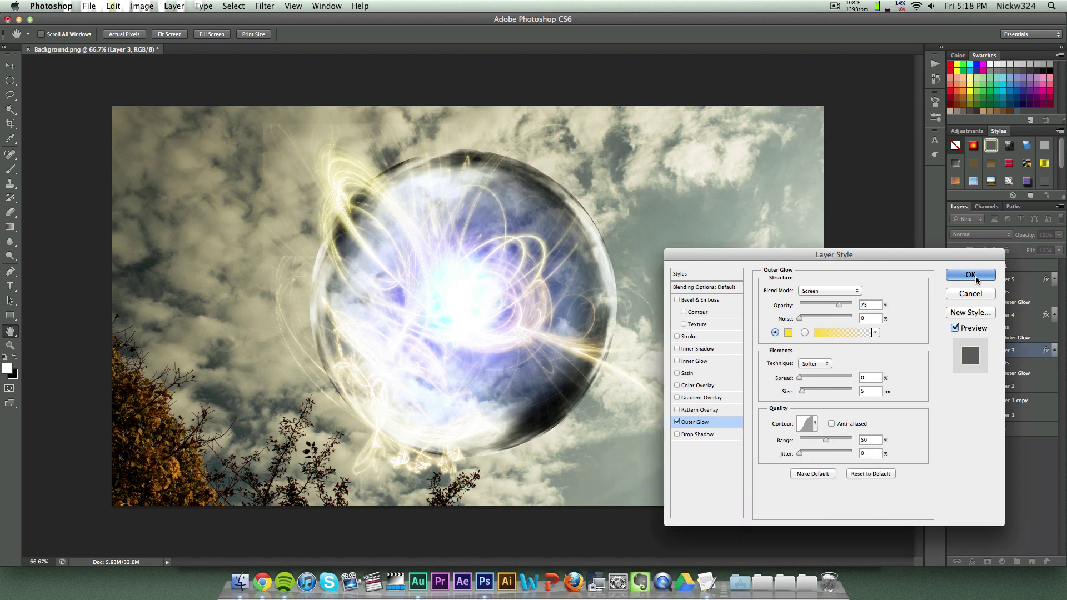
click(977, 279)
key(v)
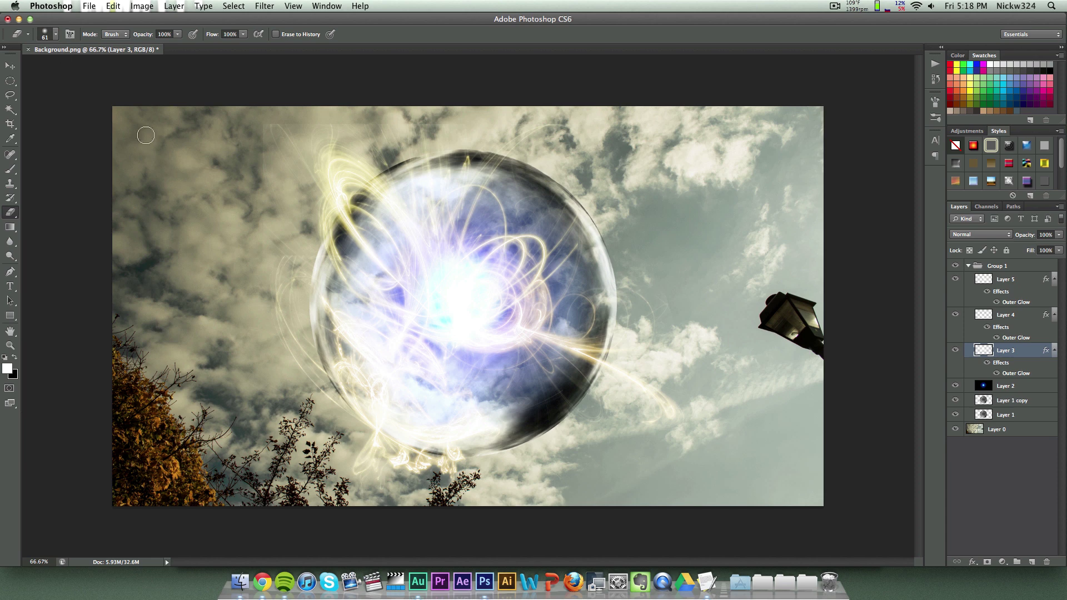
Fade out the bright tail of Layer 5's streak with a 61 px soft eraser.
right_click(153, 142)
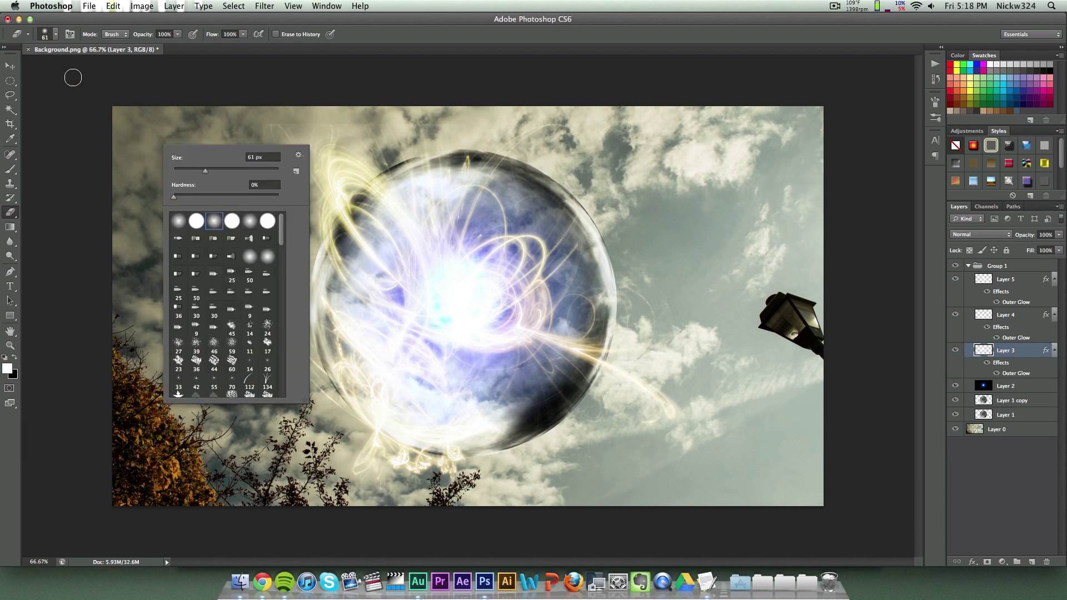
click(194, 85)
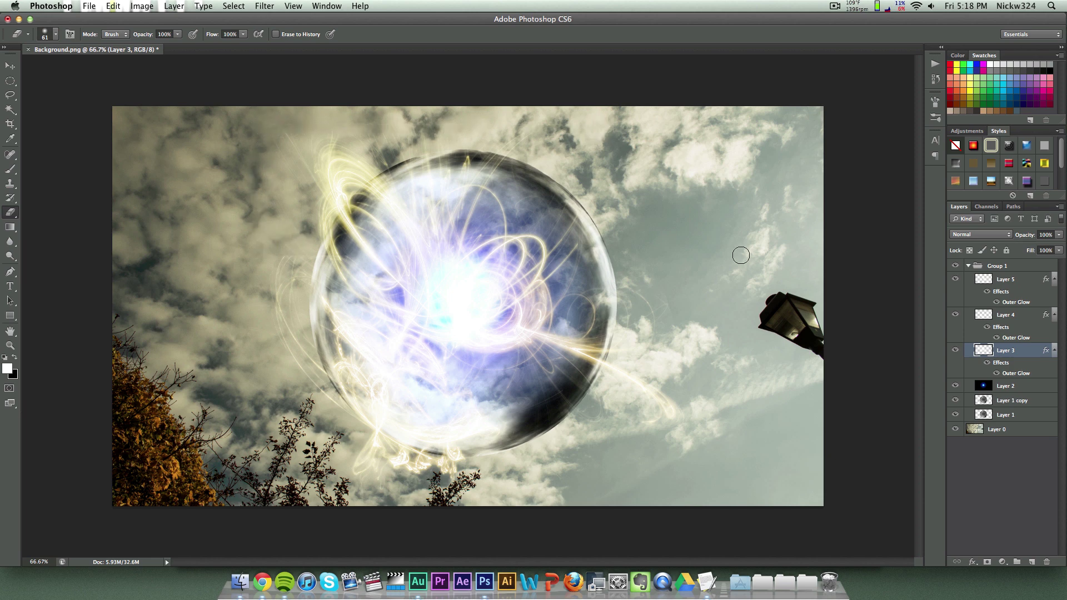
click(1025, 316)
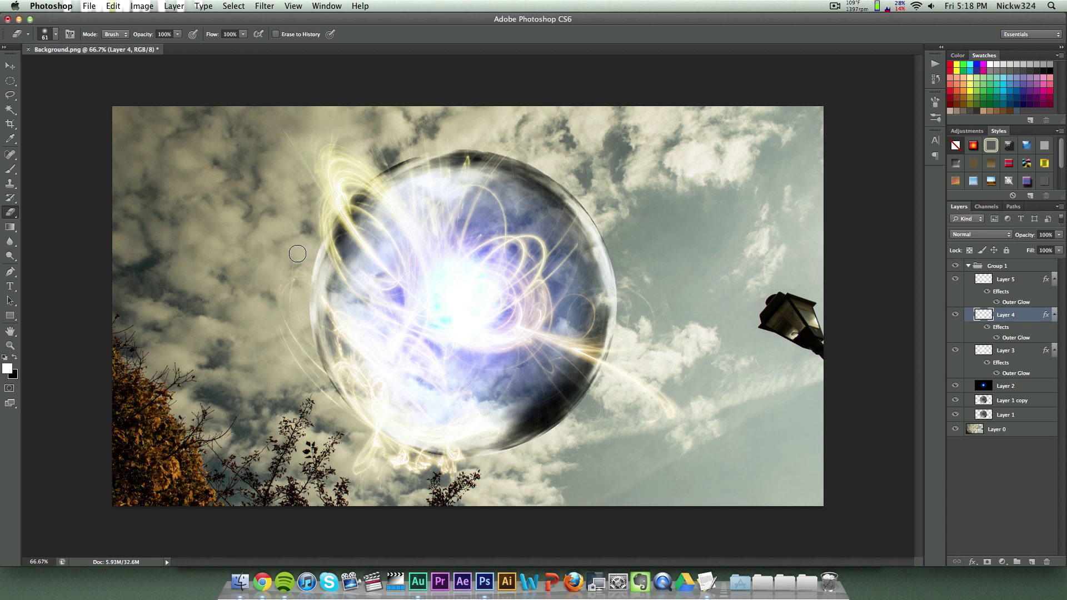
click(1017, 279)
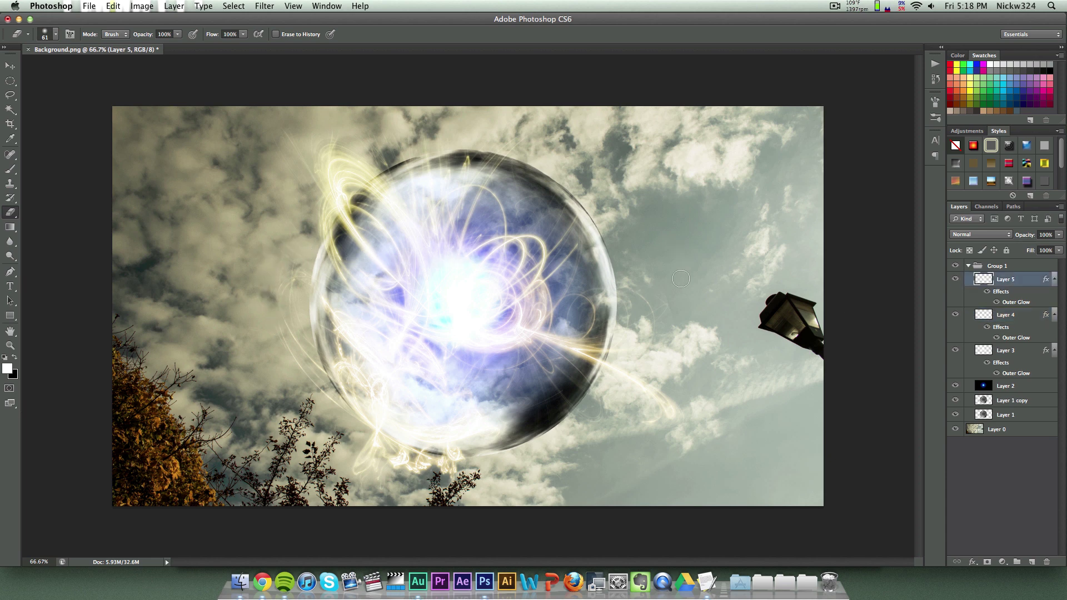
drag(674, 376, 672, 465)
click(11, 67)
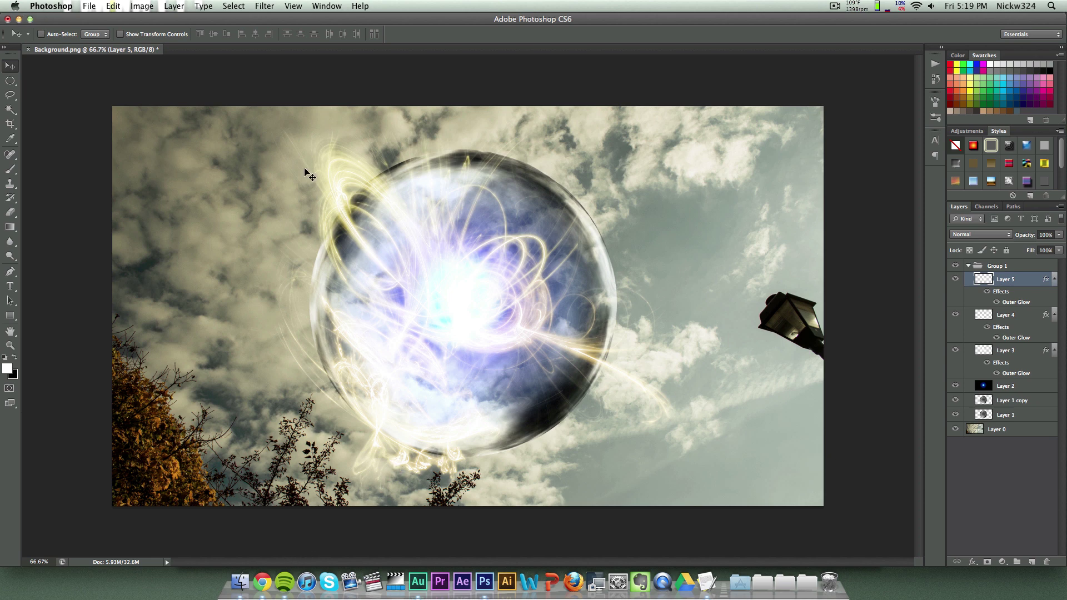
Minimize Photoshop and review the Energy Sphere In The Sky page on deviantART.
click(18, 19)
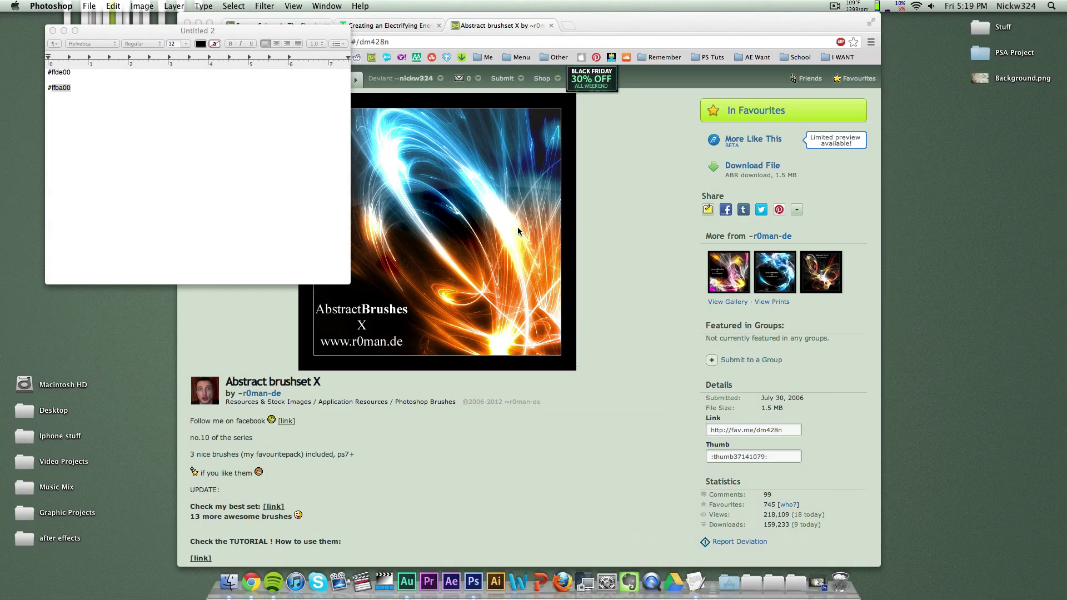
click(518, 231)
key(super+1)
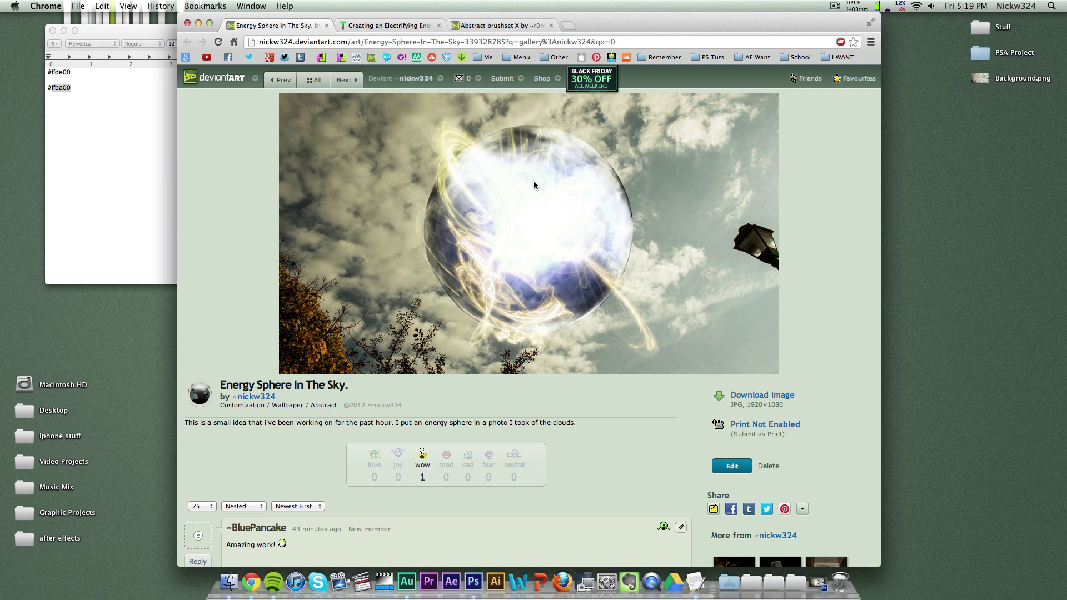
scroll(444, 184, down, 5)
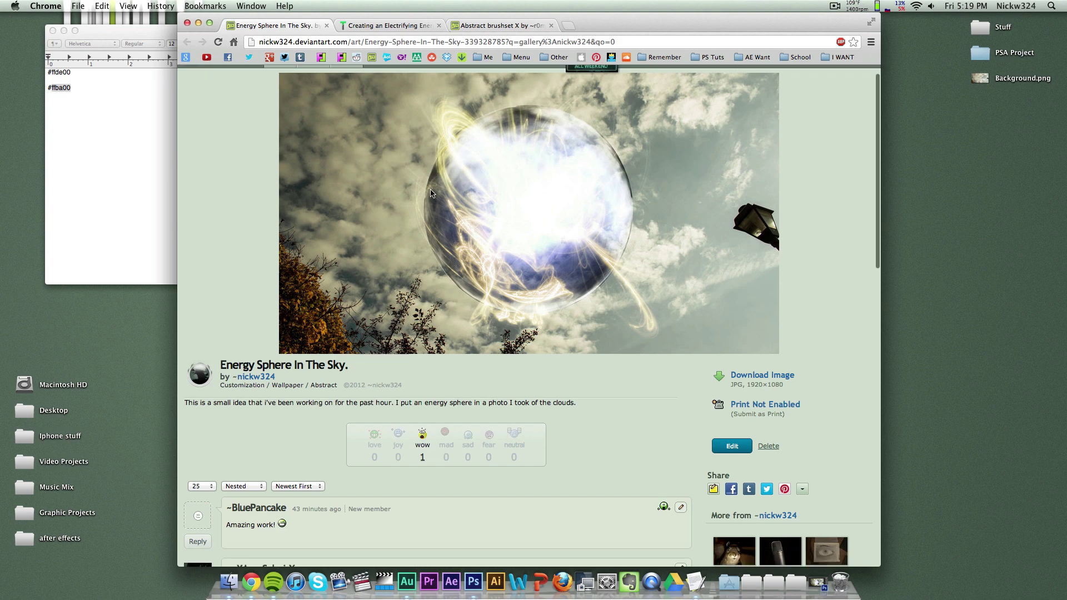
scroll(481, 231, up, 5)
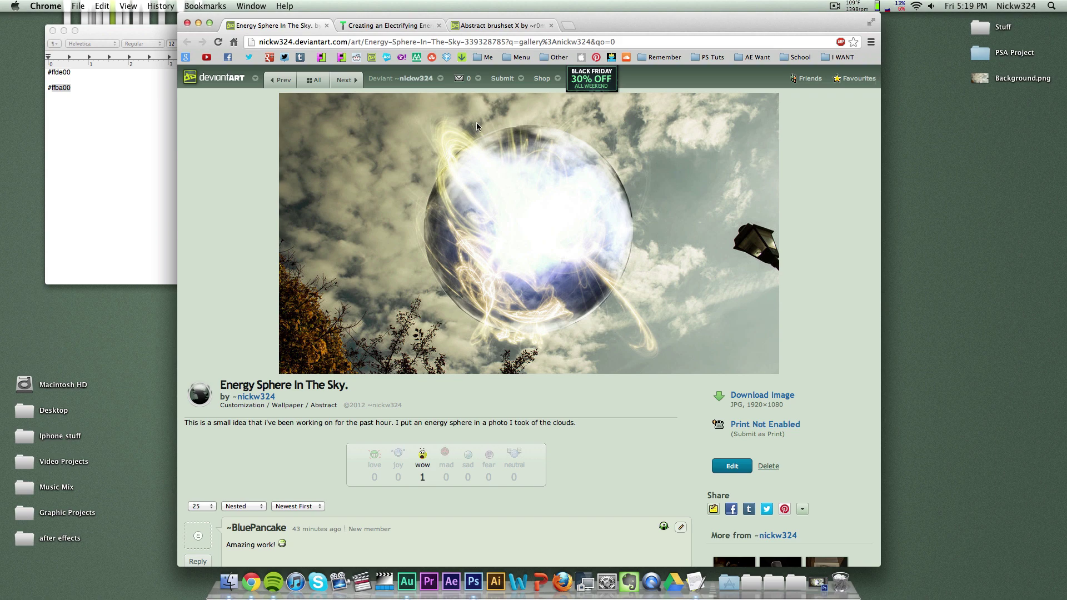
Look over the energy-ball tutorial, then minimize Chrome and close the TextEdit note without saving.
click(404, 27)
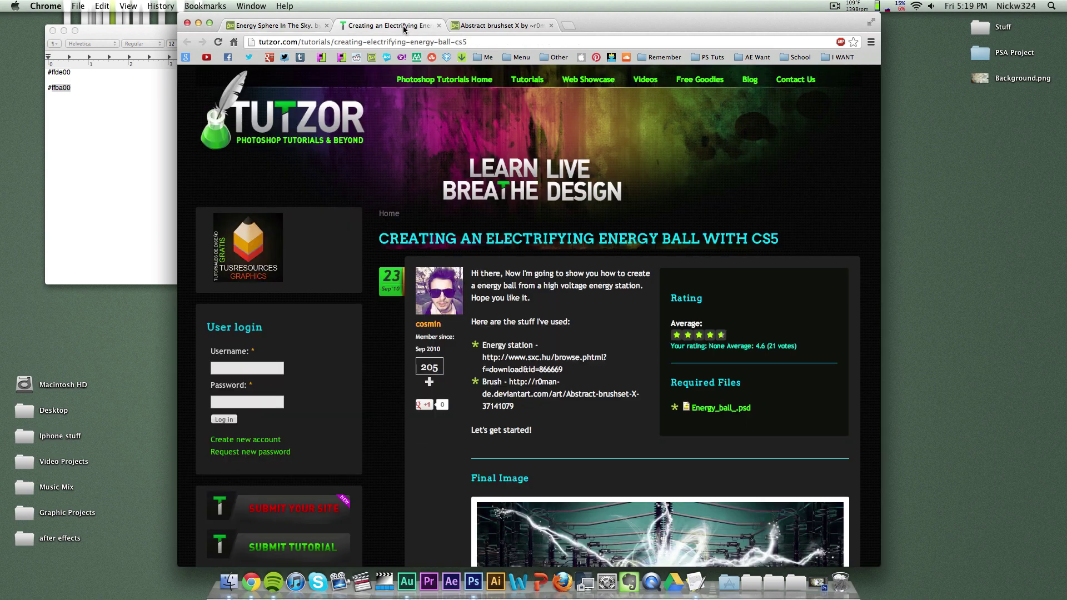
scroll(507, 209, down, 6)
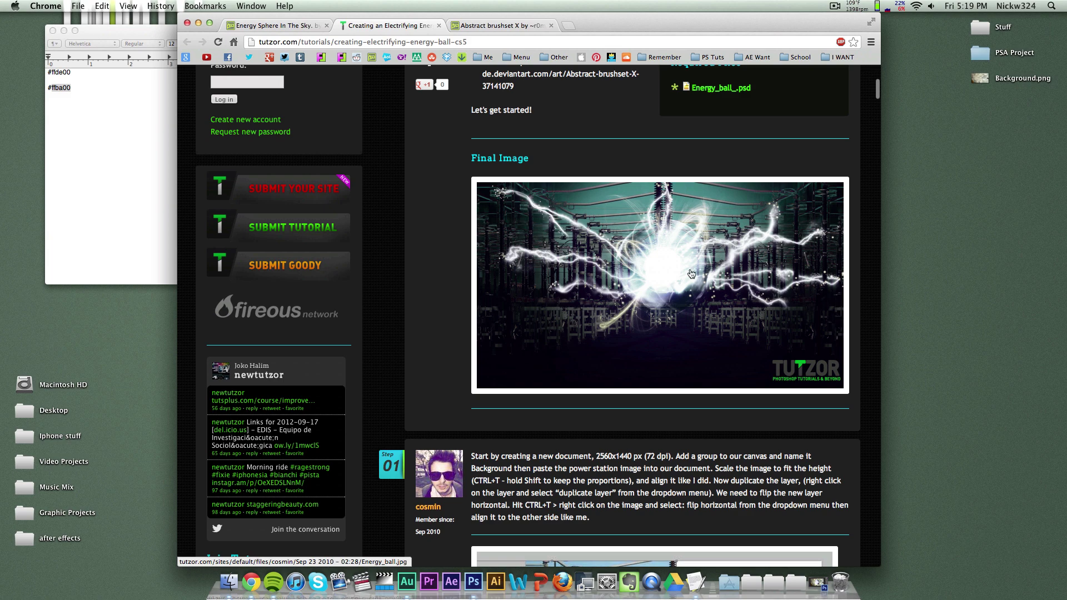
scroll(676, 247, up, 6)
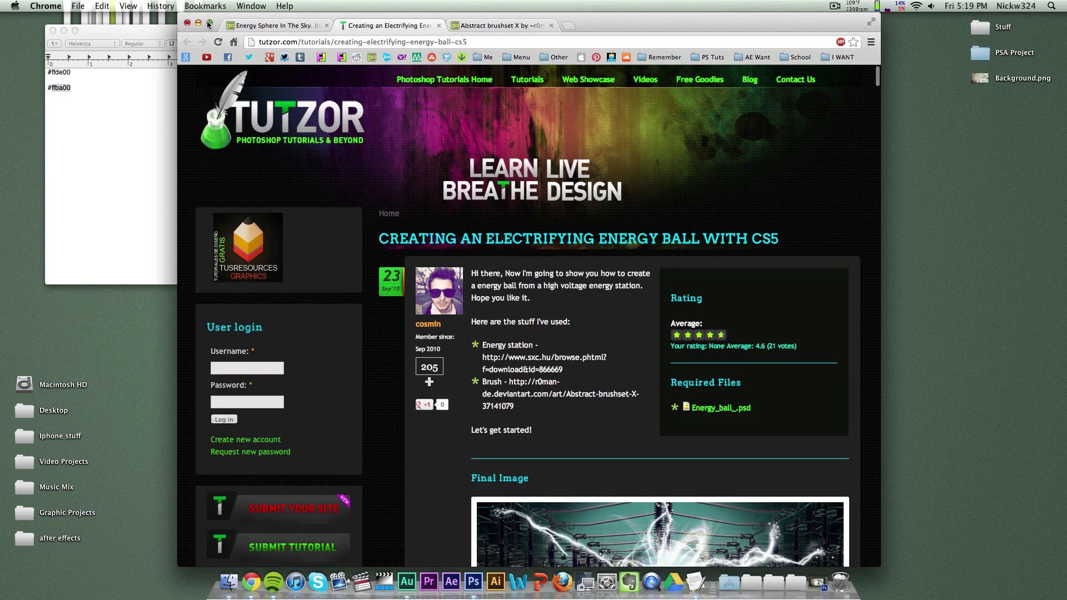
click(199, 26)
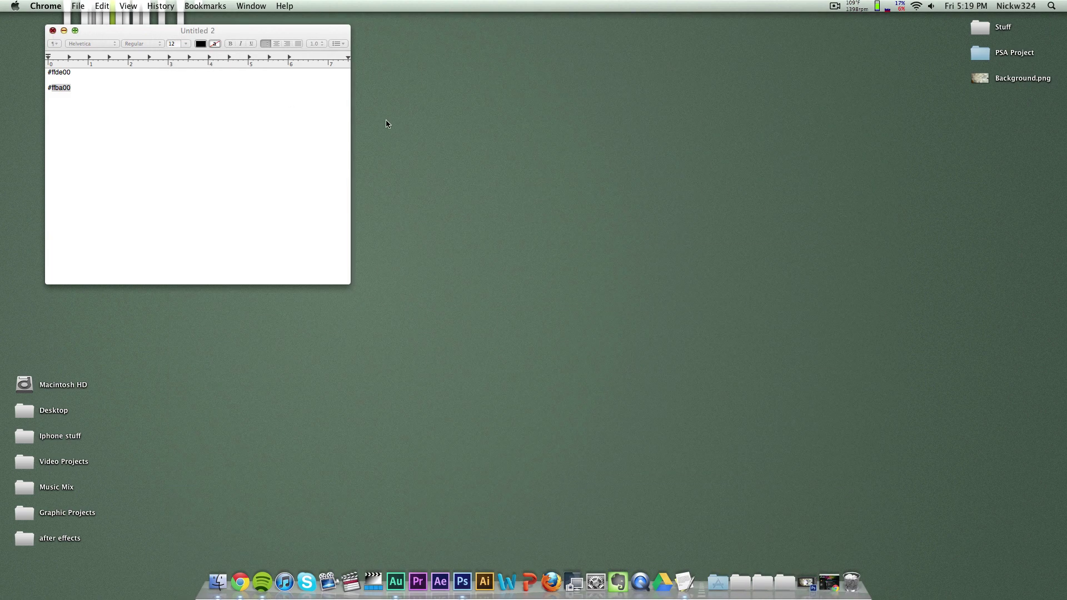
click(159, 189)
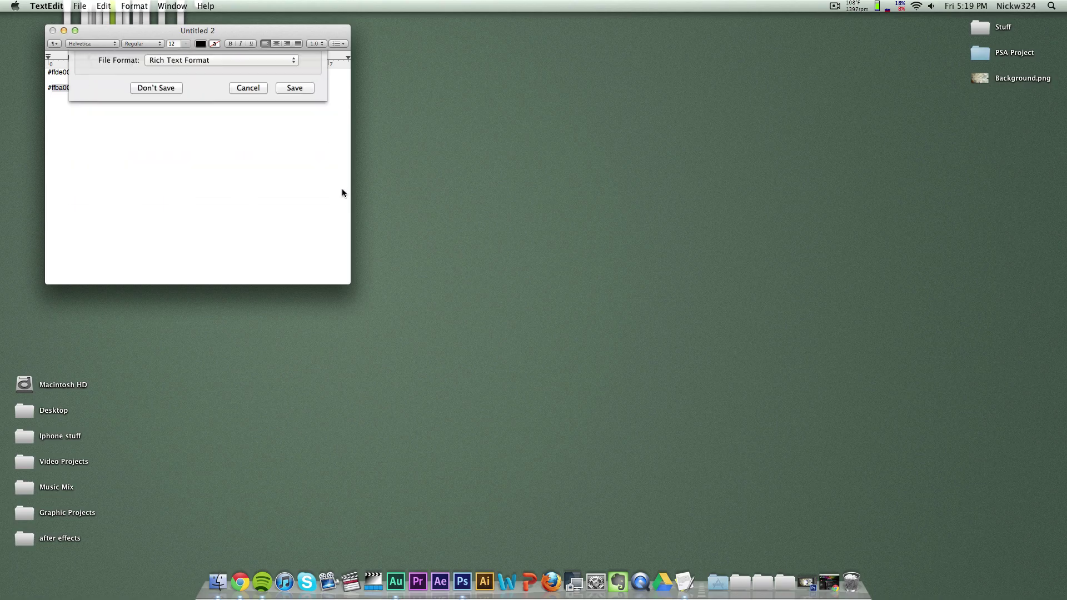